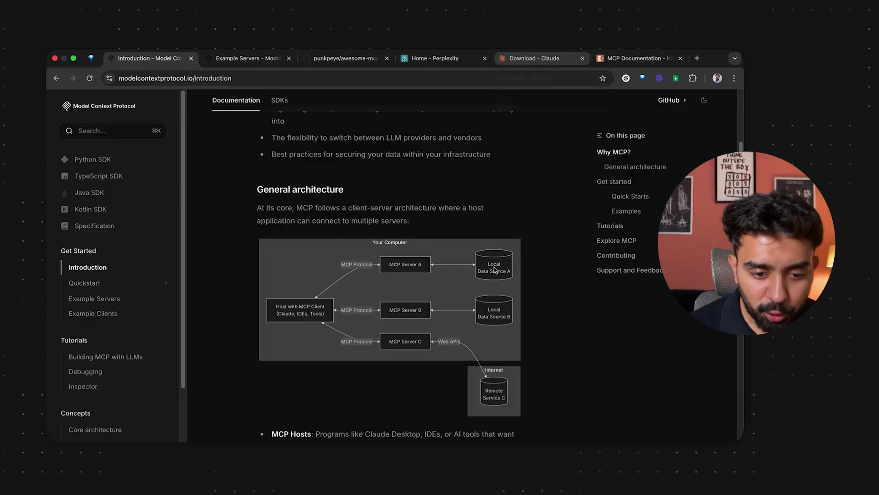
pyautogui.hotkey('ctrl', 'Left')
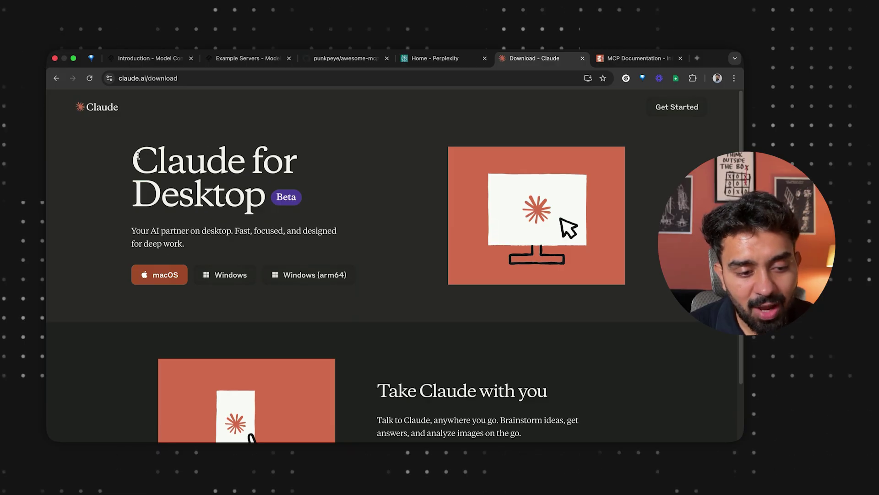
pyautogui.moveTo(135, 154); pyautogui.dragTo(260, 199)
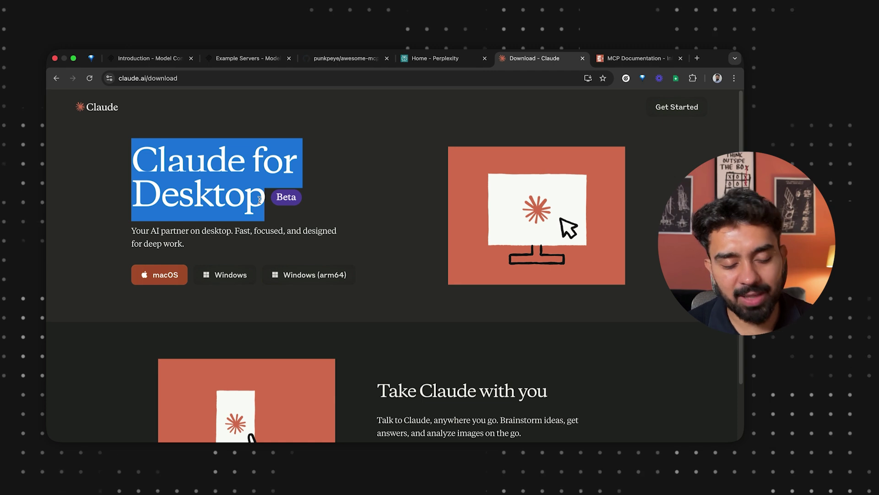
pyautogui.press('super+2')
pyautogui.moveTo(140, 78); pyautogui.dragTo(212, 82)
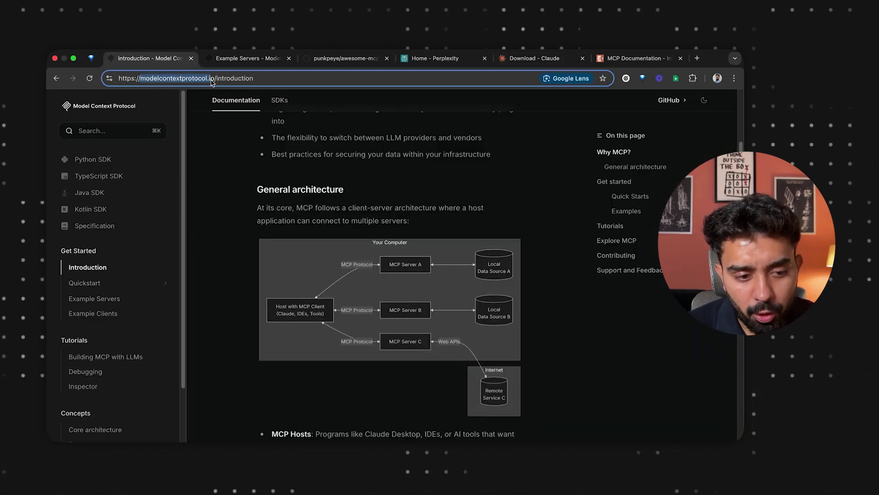
pyautogui.scroll(-3, 158, 270)
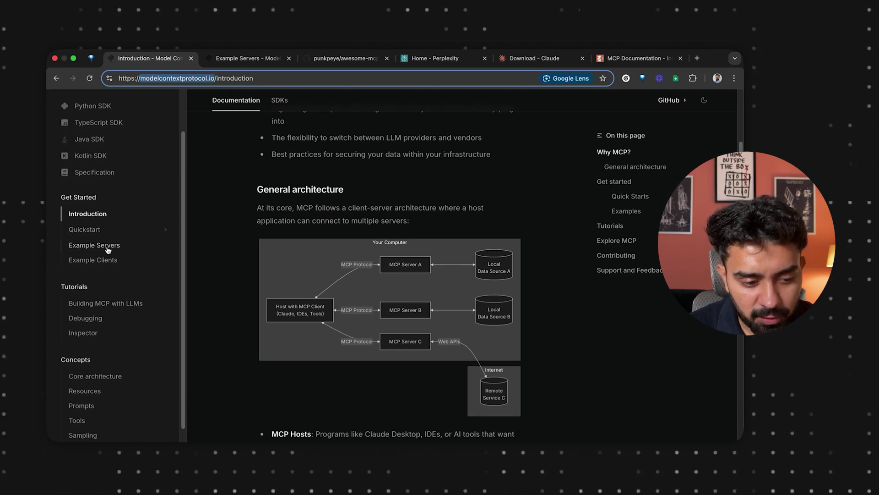
# Step: Review the Example Clients feature matrix in the Model Context Protocol docs
pyautogui.click(113, 262)
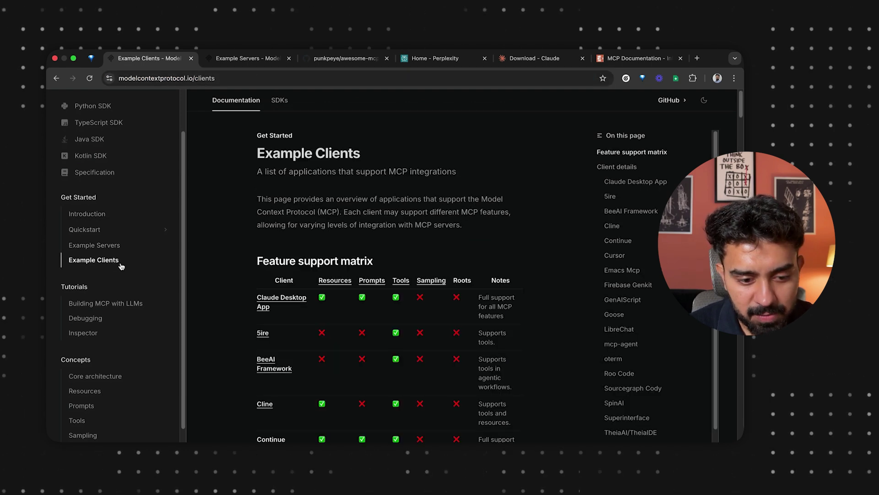
pyautogui.scroll(-2, 246, 300)
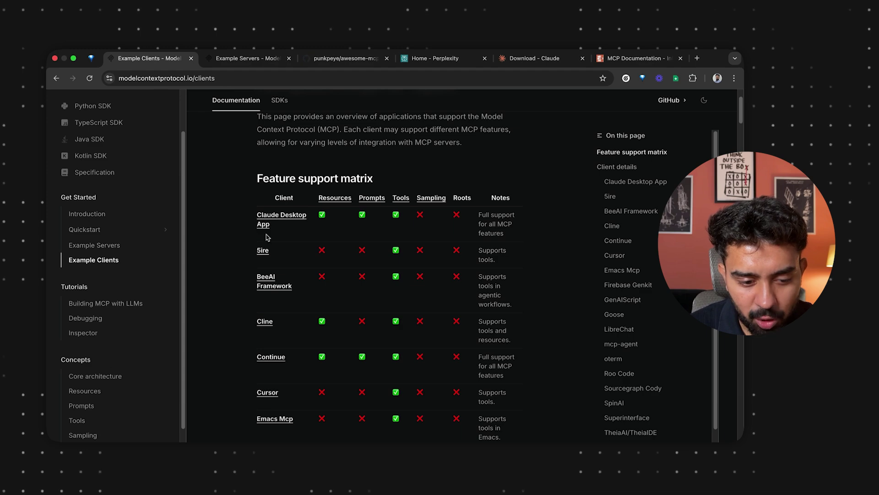
pyautogui.scroll(-5, 266, 229)
pyautogui.scroll(-3, 255, 248)
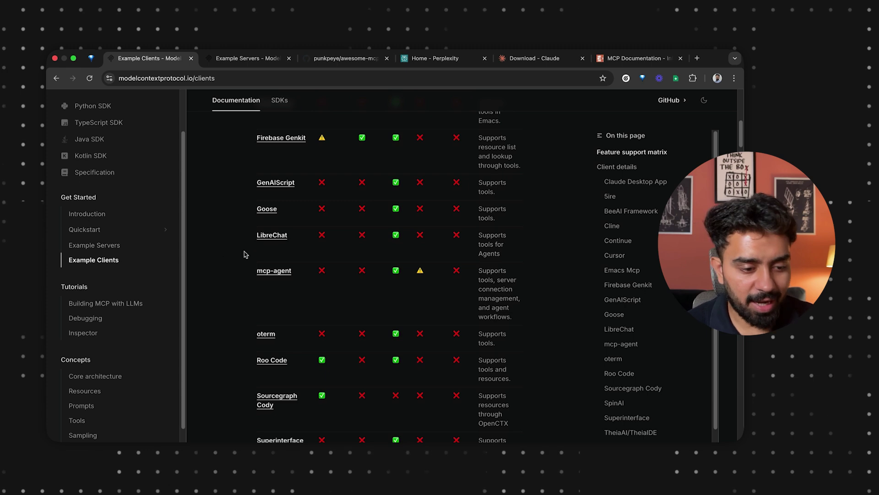
# Step: Browse the Example Servers reference list, then bring Claude Desktop to the front
pyautogui.click(95, 245)
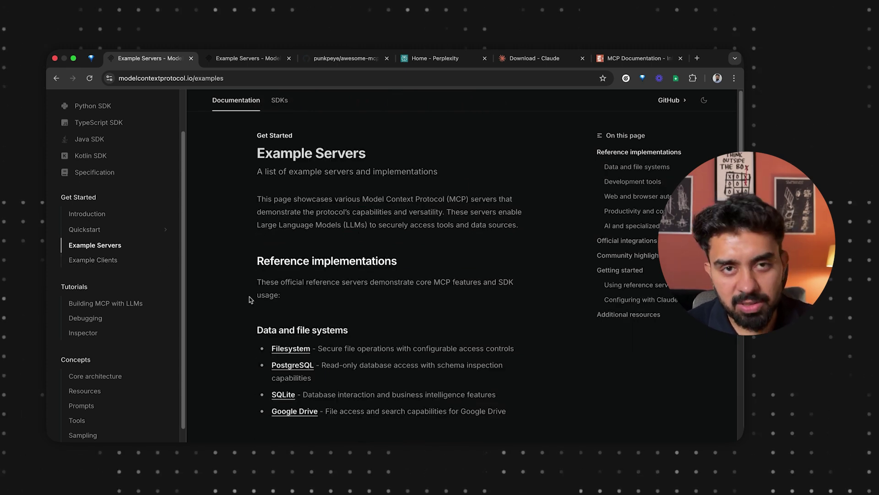
pyautogui.scroll(-3, 250, 300)
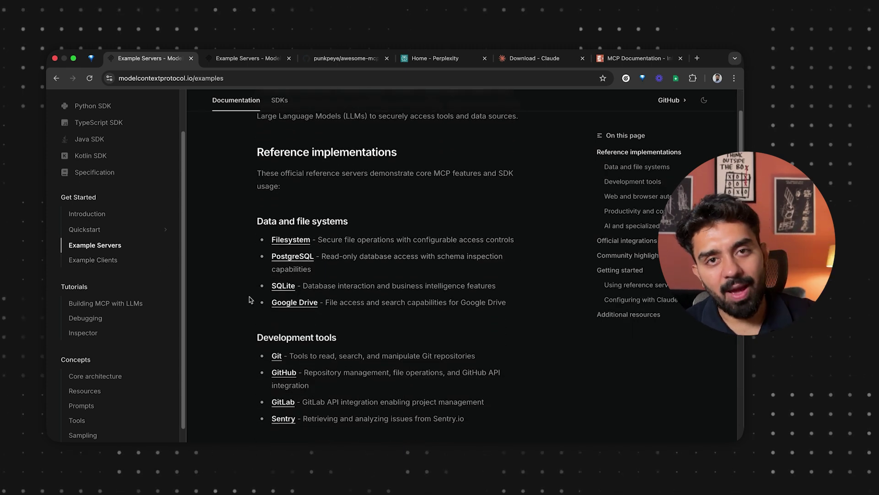
pyautogui.scroll(-1, 275, 300)
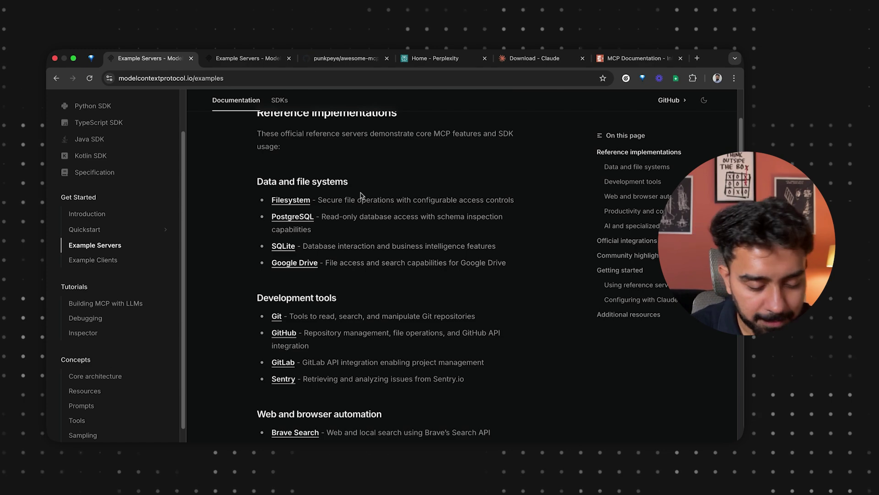
pyautogui.scroll(3, 360, 195)
pyautogui.press('super+Tab')
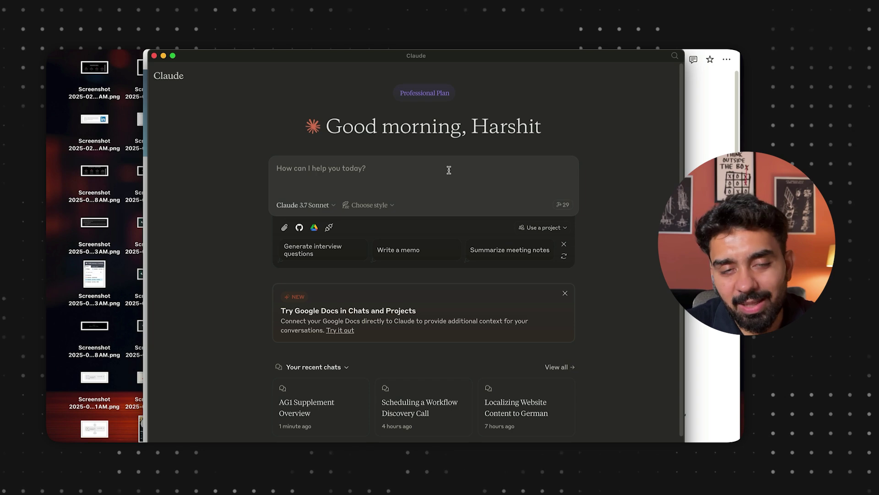
# Step: Open the Filesystem MCP Server README and scroll to its claude_desktop_config.json Docker/NPX examples
pyautogui.press('super+Tab')
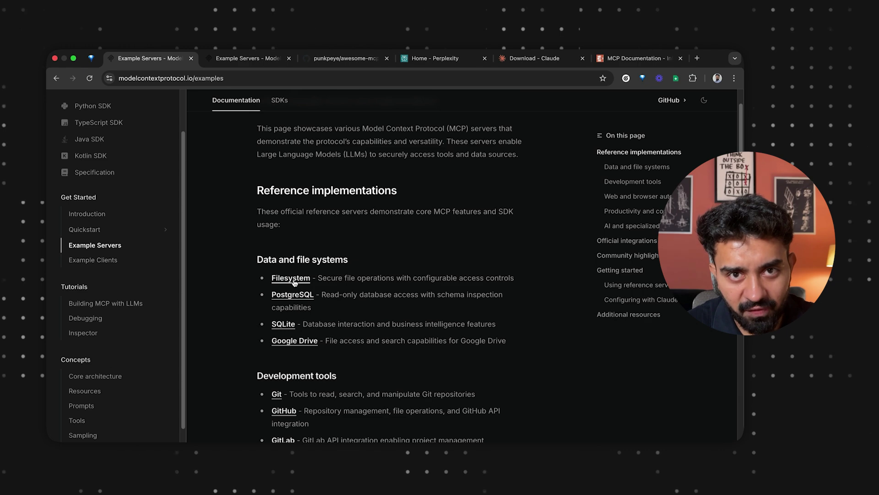
pyautogui.click(294, 281)
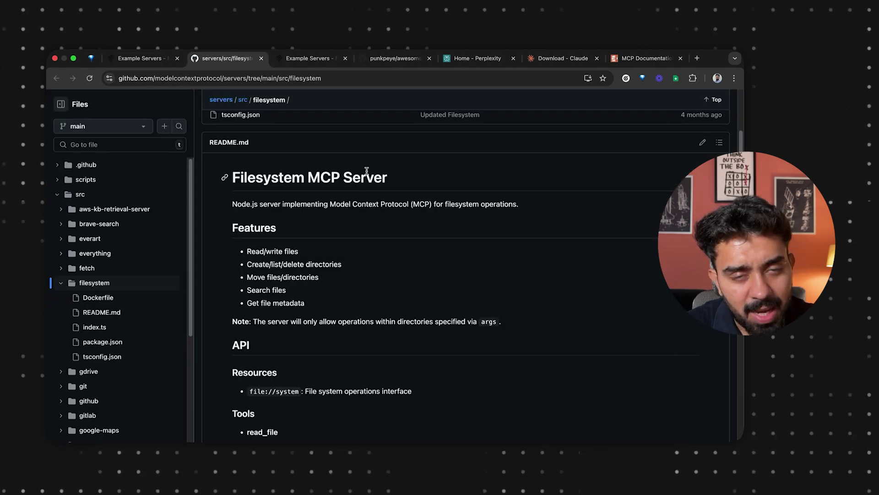
pyautogui.scroll(-3, 357, 296)
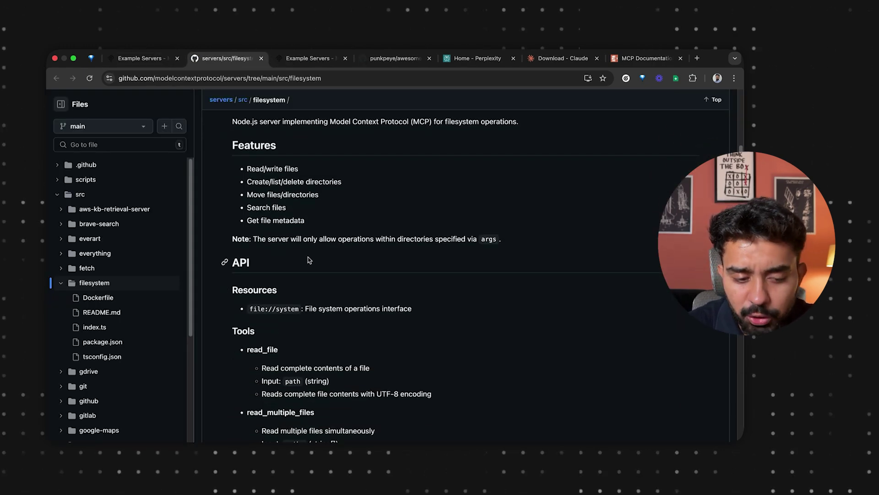
pyautogui.scroll(-15, 309, 260)
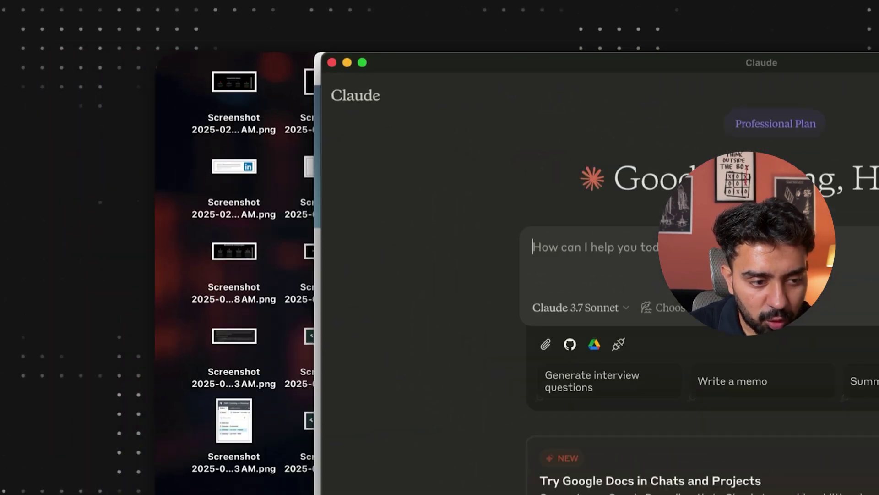
pyautogui.click(204, 46)
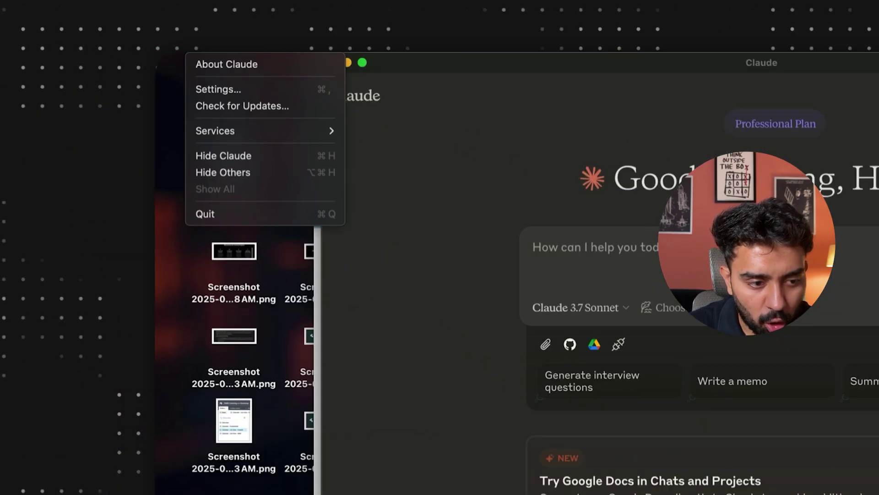
# Step: Open claude_desktop_config.json in Cursor via Claude Settings, Developer, Edit Config
pyautogui.click(257, 92)
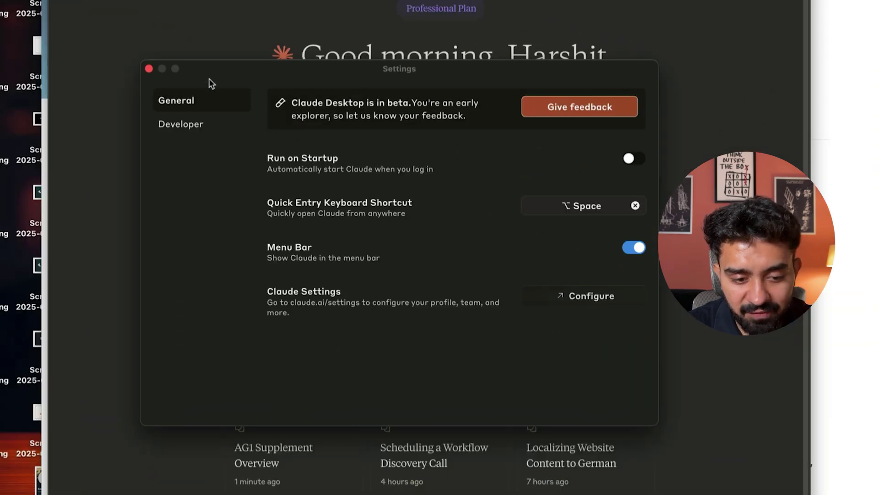
pyautogui.click(204, 127)
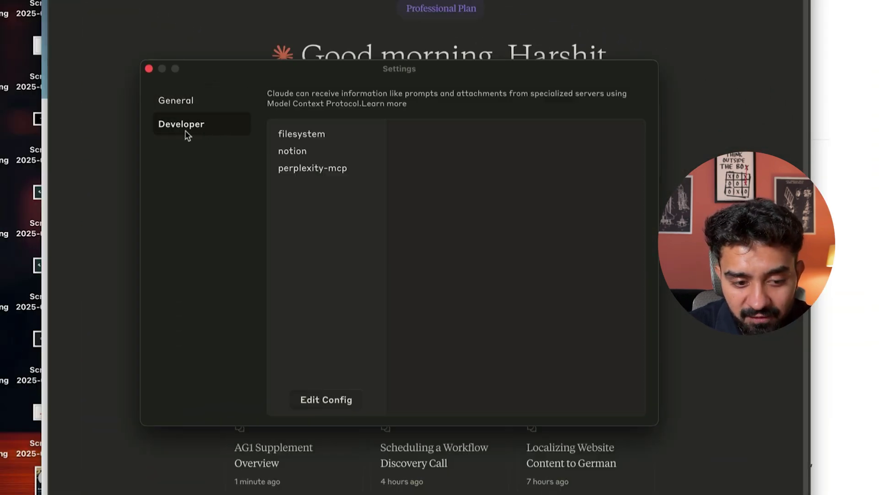
pyautogui.click(339, 401)
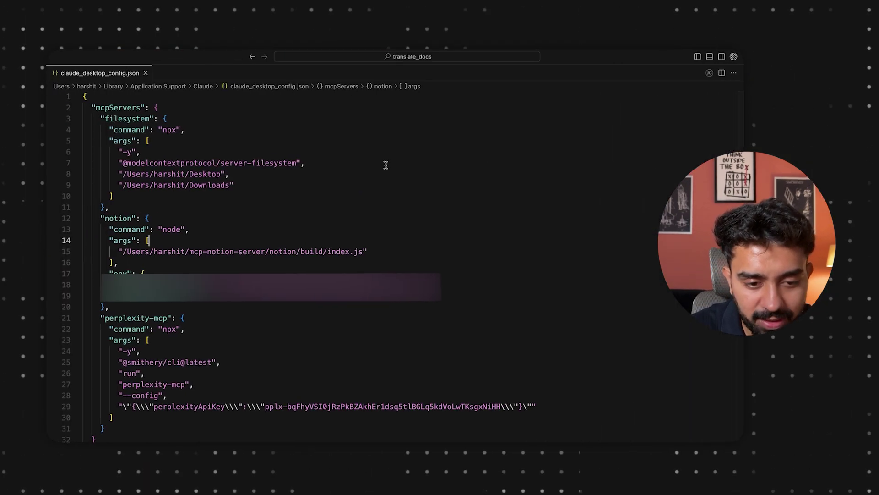
pyautogui.click(385, 165)
# Step: Highlight the mcpServers block and its filesystem, notion and perplexity-mcp entries in turn
pyautogui.moveTo(93, 107); pyautogui.dragTo(164, 106)
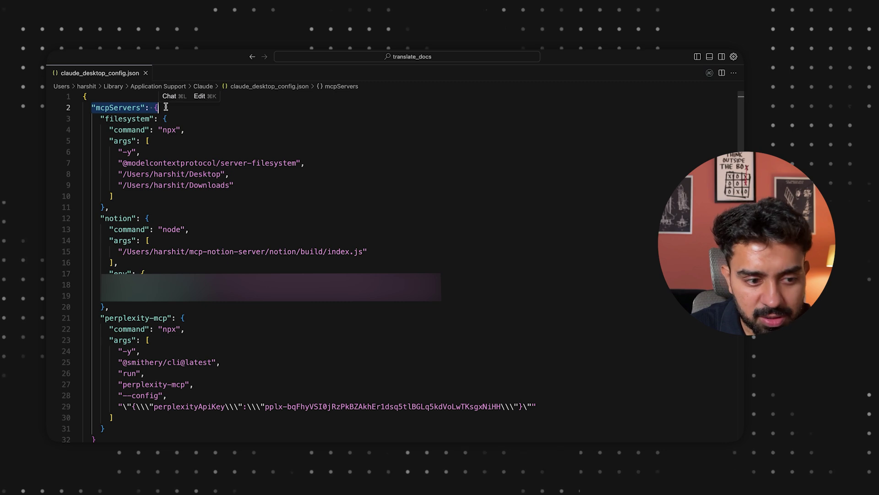
pyautogui.doubleClick(126, 119)
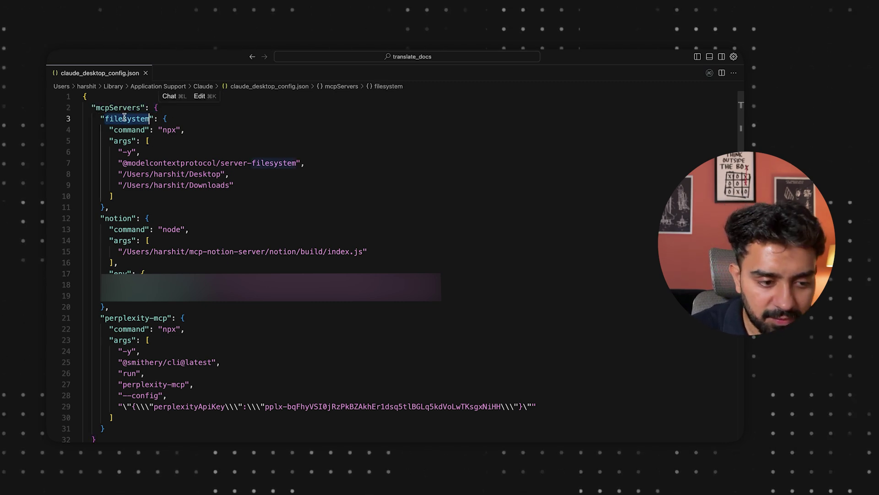
pyautogui.doubleClick(120, 219)
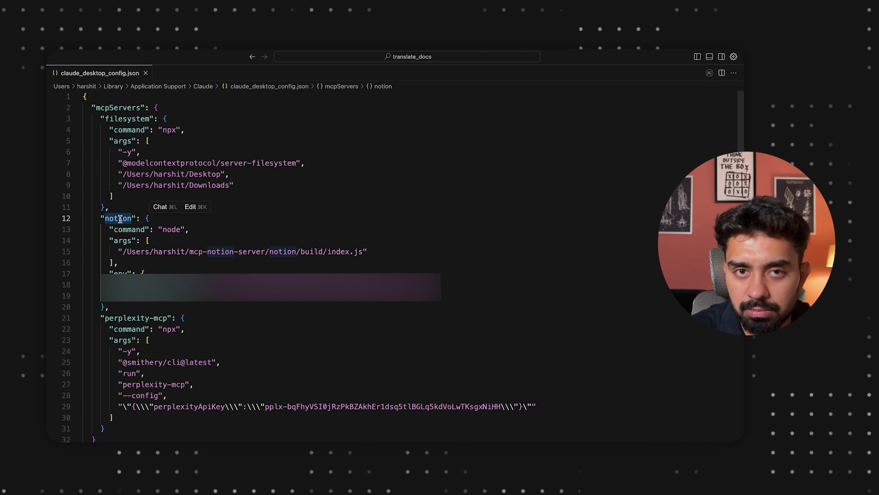
pyautogui.doubleClick(129, 317)
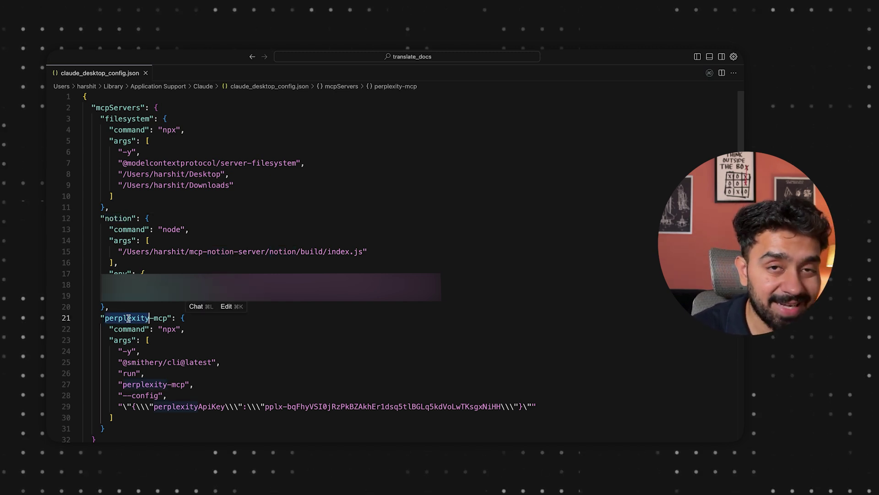
pyautogui.click(207, 251)
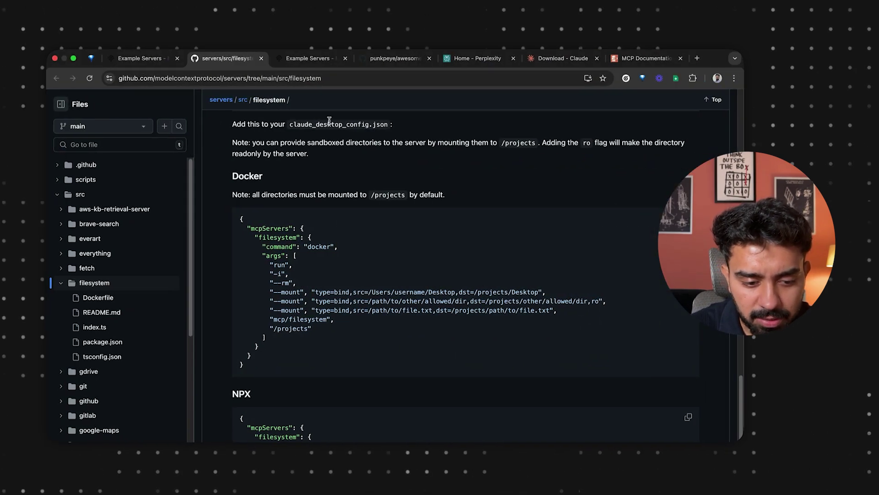
pyautogui.scroll(-3, 359, 279)
pyautogui.scroll(-4, 359, 279)
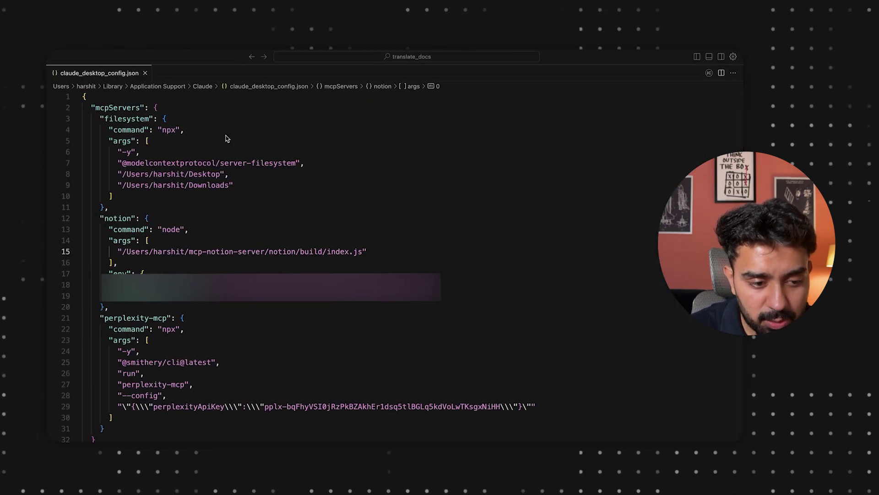
# Step: Compare the config's filesystem npx entry against GitHub's NPX snippet, then close the Claude config folder window
pyautogui.moveTo(163, 130); pyautogui.dragTo(177, 132)
pyautogui.click(177, 132)
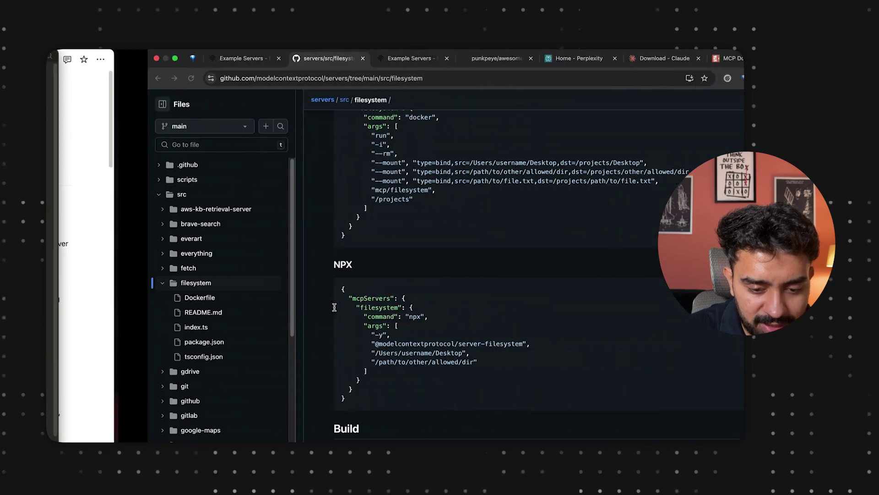
pyautogui.scroll(-3, 349, 357)
pyautogui.moveTo(257, 210); pyautogui.dragTo(308, 289)
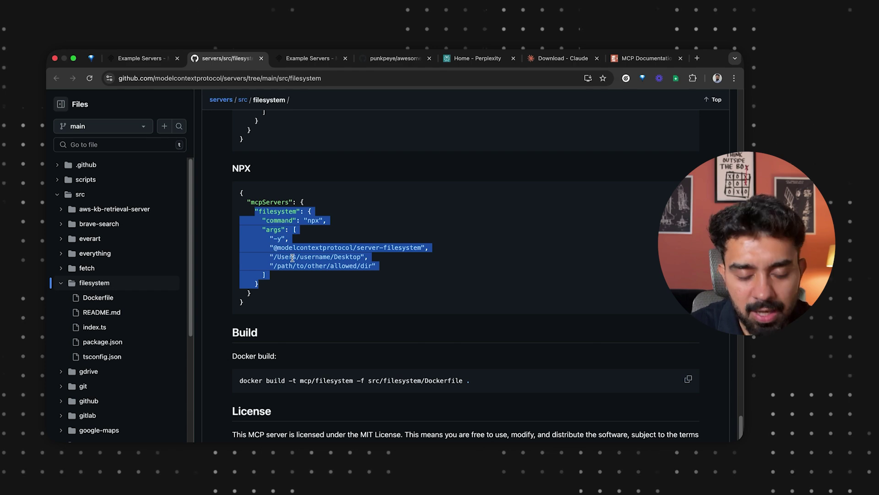
pyautogui.hotkey('ctrl', 'Left')
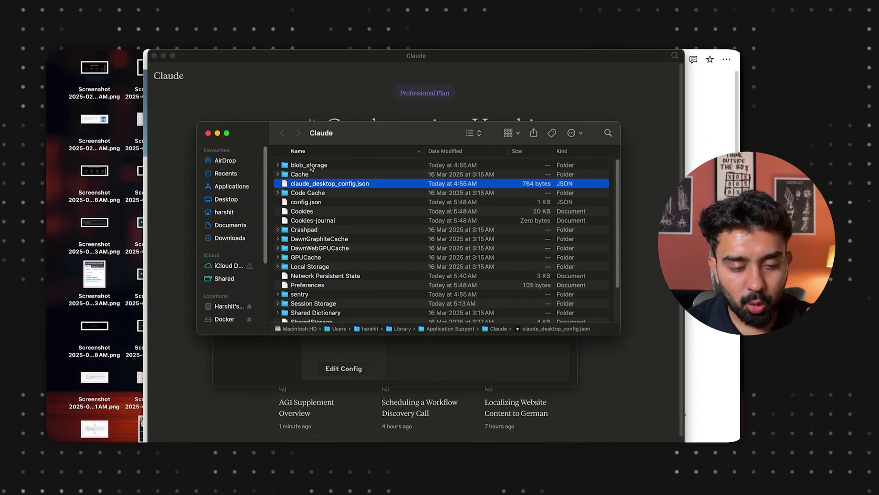
pyautogui.hotkey('ctrl', 'Right')
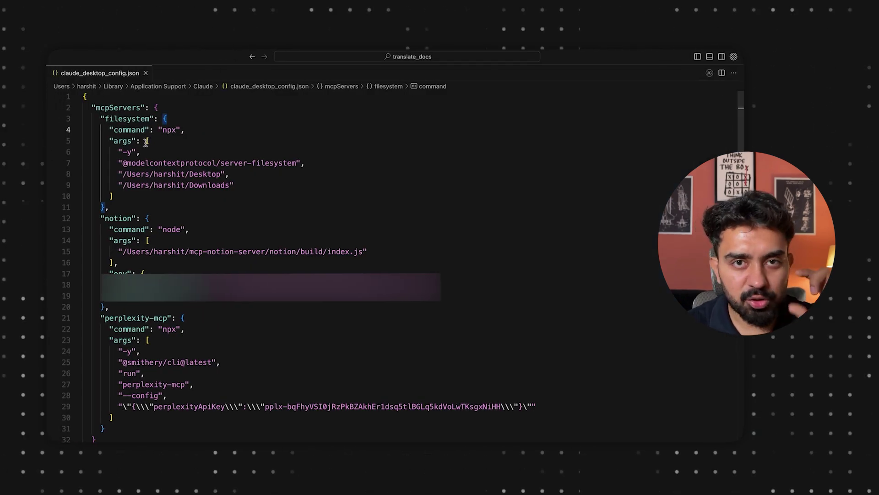
pyautogui.hotkey('ctrl', 'Left')
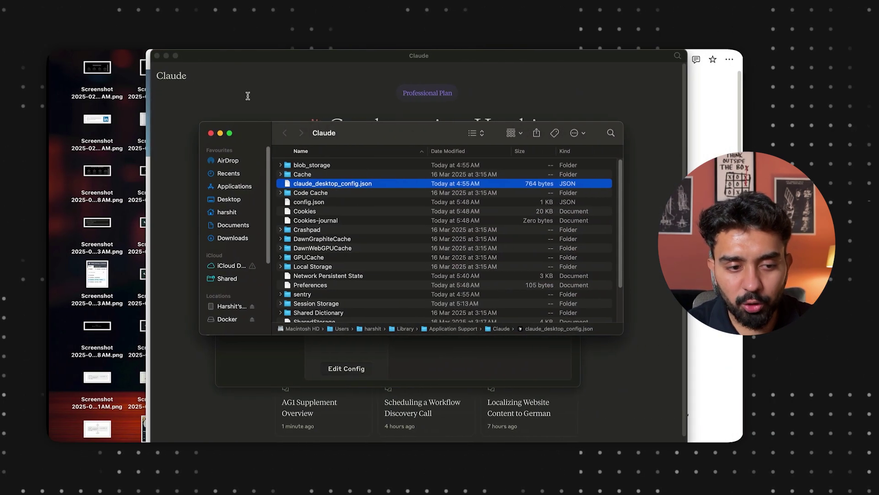
pyautogui.press('super+w')
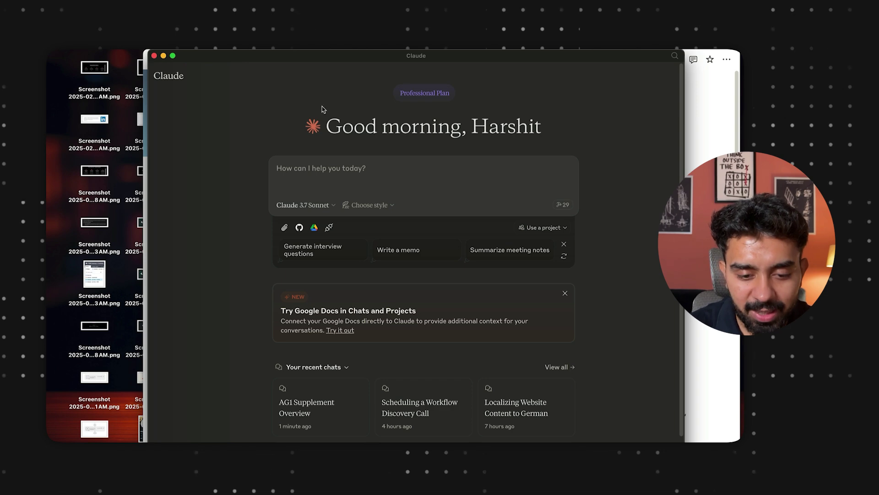
# Step: Scroll through the 29 filesystem, notion and perplexity-mcp tools in Available MCP Tools, then return to the browser
pyautogui.click(567, 206)
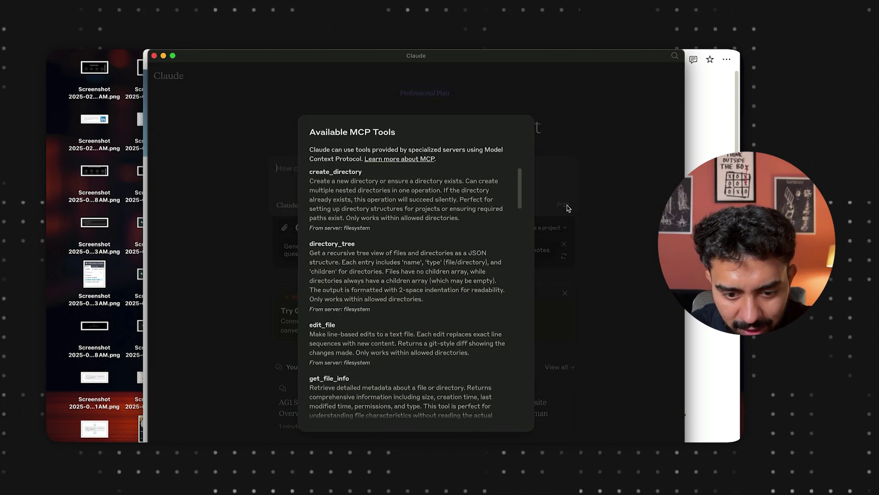
pyautogui.scroll(-3, 435, 284)
pyautogui.scroll(-8, 435, 284)
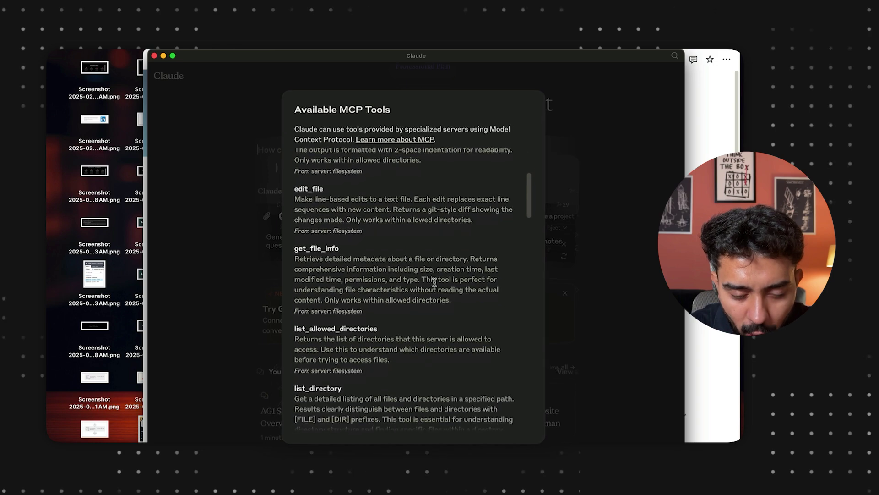
pyautogui.scroll(-10, 434, 277)
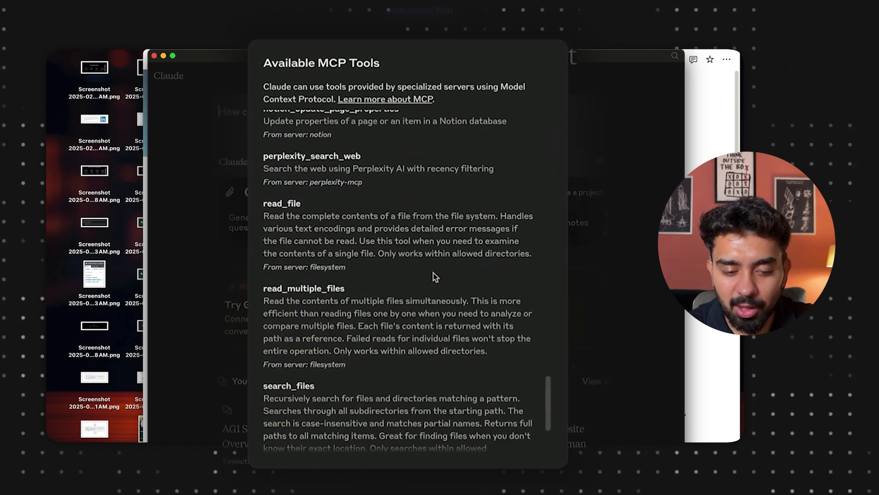
pyautogui.scroll(-5, 433, 275)
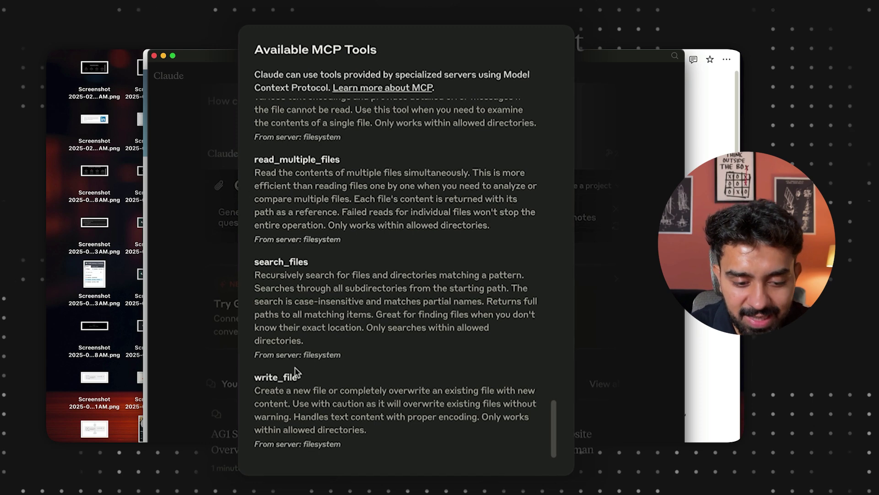
pyautogui.scroll(6, 295, 376)
pyautogui.scroll(5, 295, 375)
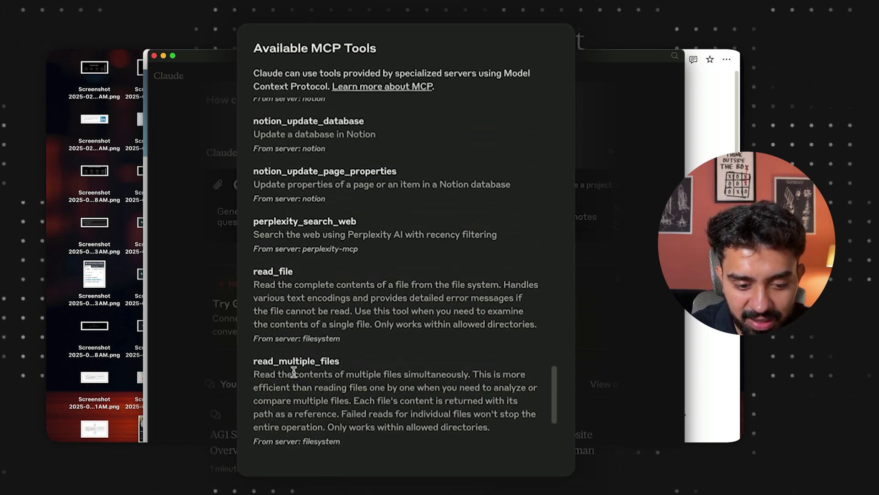
pyautogui.scroll(10, 383, 316)
pyautogui.scroll(10, 383, 315)
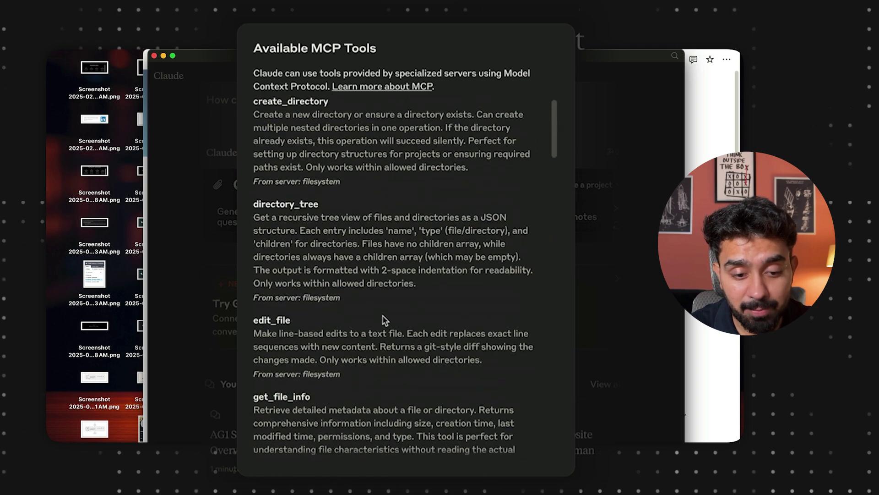
pyautogui.press('Escape')
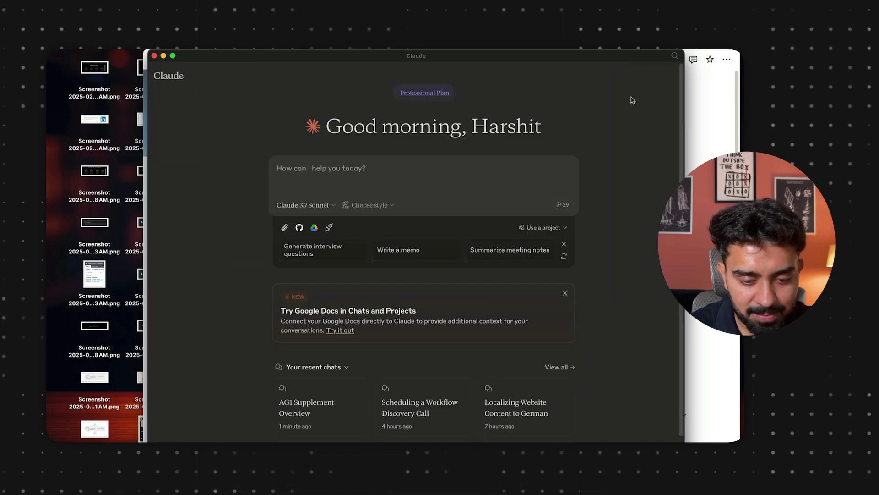
pyautogui.press('super+Tab')
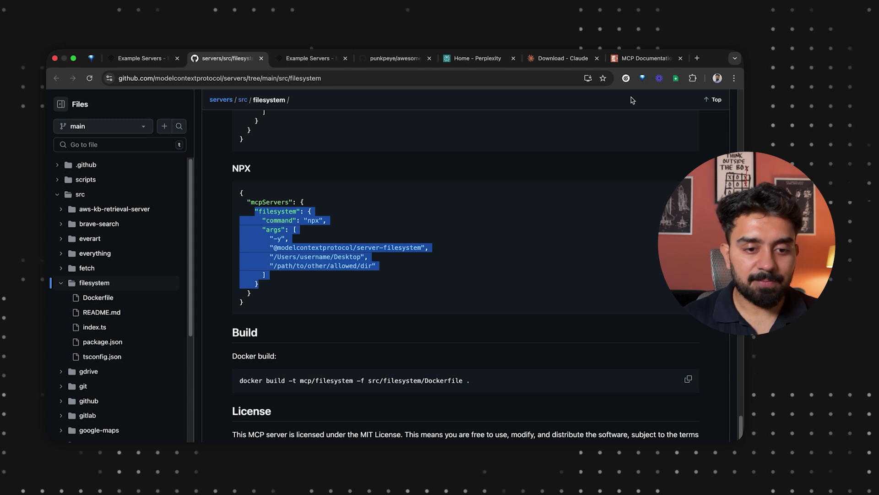
# Step: Open the punkpeye/awesome-mcp-servers tab and scroll through its README
pyautogui.click(396, 59)
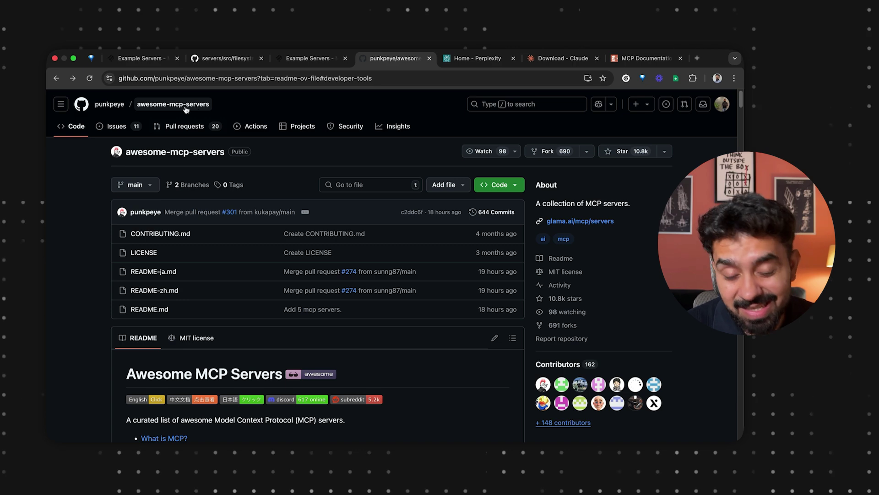
pyautogui.scroll(-15, 185, 109)
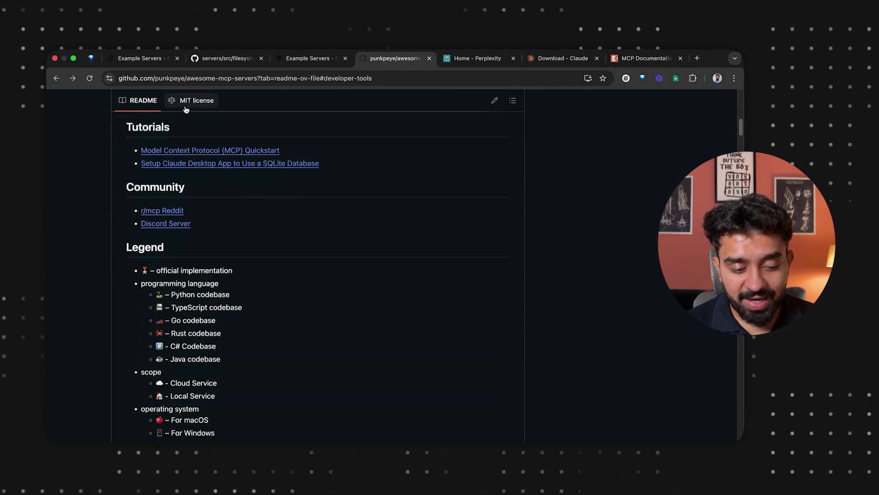
pyautogui.scroll(-7, 186, 109)
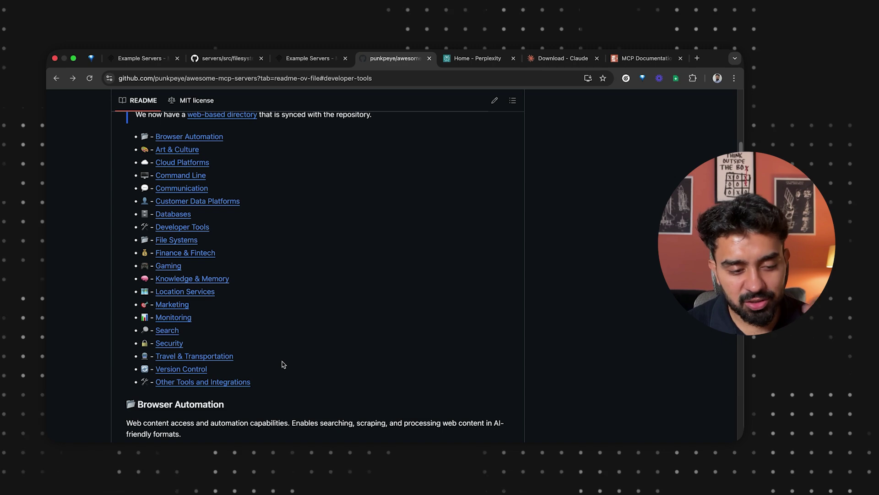
pyautogui.scroll(-5, 282, 364)
pyautogui.scroll(-2, 283, 364)
# Step: Search the README for 'filesyste' and mark the Golang, quarkus and local file system server entries
pyautogui.hotkey('ctrl', 'f')
pyautogui.write('file')
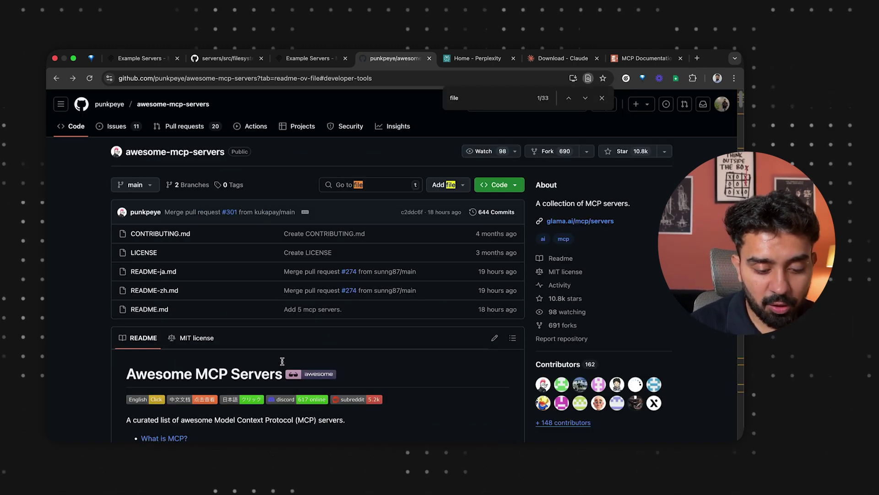
pyautogui.write('syste')
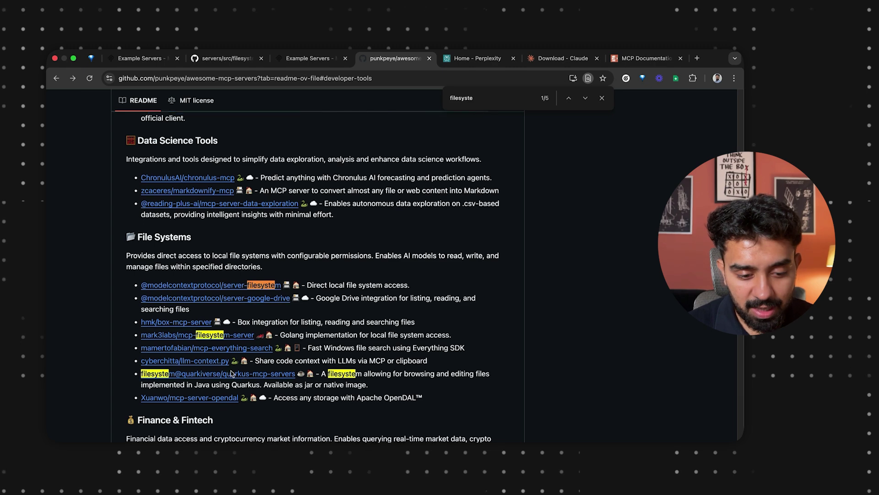
pyautogui.moveTo(291, 337); pyautogui.dragTo(312, 337)
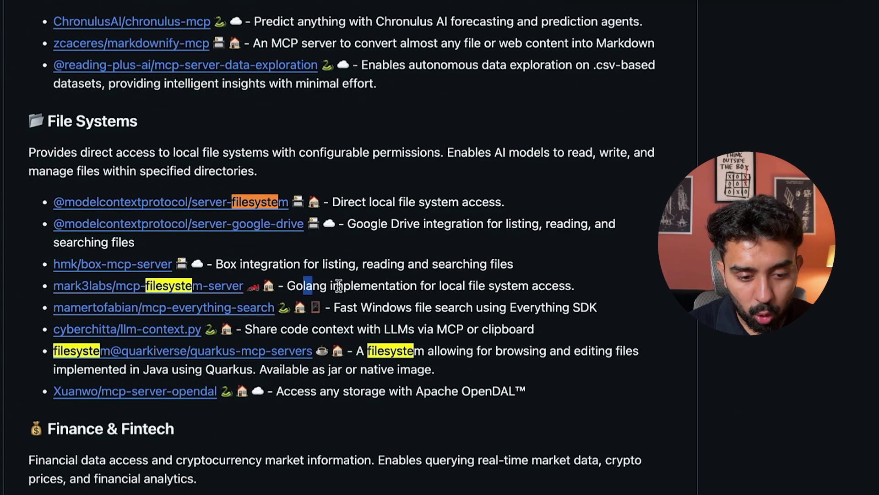
pyautogui.moveTo(338, 286); pyautogui.dragTo(495, 285)
pyautogui.moveTo(357, 350); pyautogui.dragTo(597, 350)
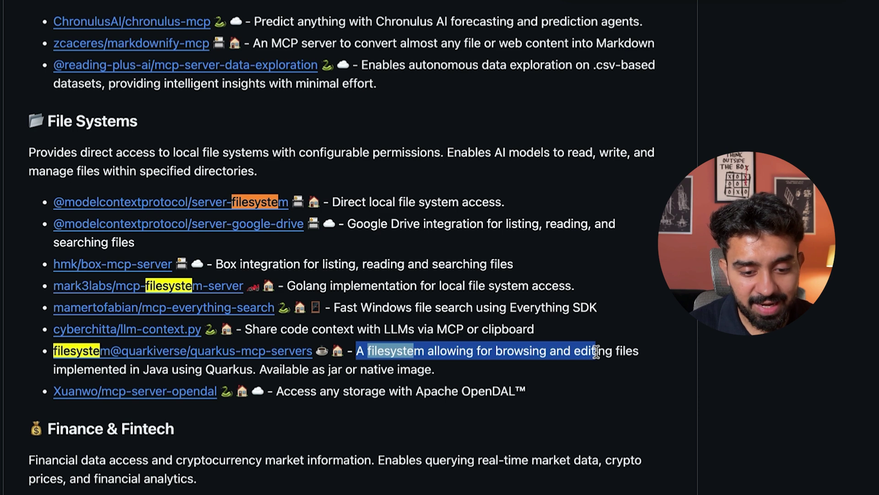
pyautogui.moveTo(348, 202); pyautogui.dragTo(459, 202)
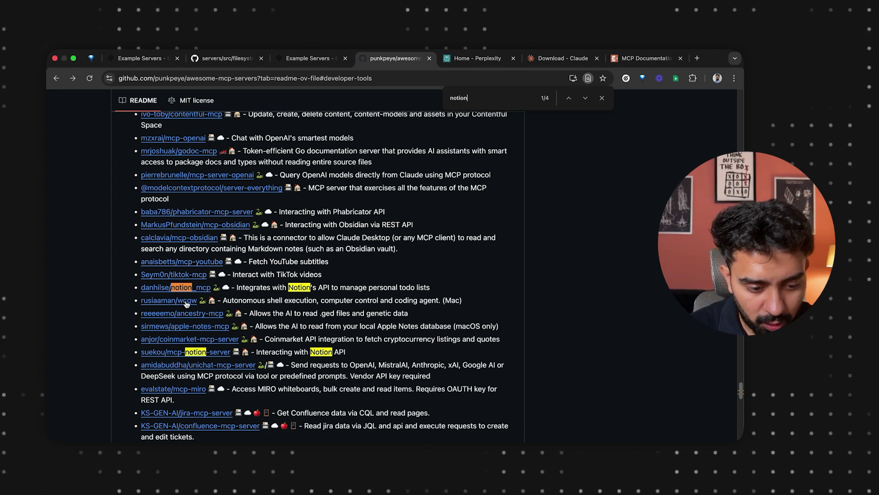
pyautogui.scroll(-1, 186, 303)
# Step: Open suekou/mcp-notion-server, review its Notion integration setup steps 1–3, and open the English dev.to article
pyautogui.click(212, 317)
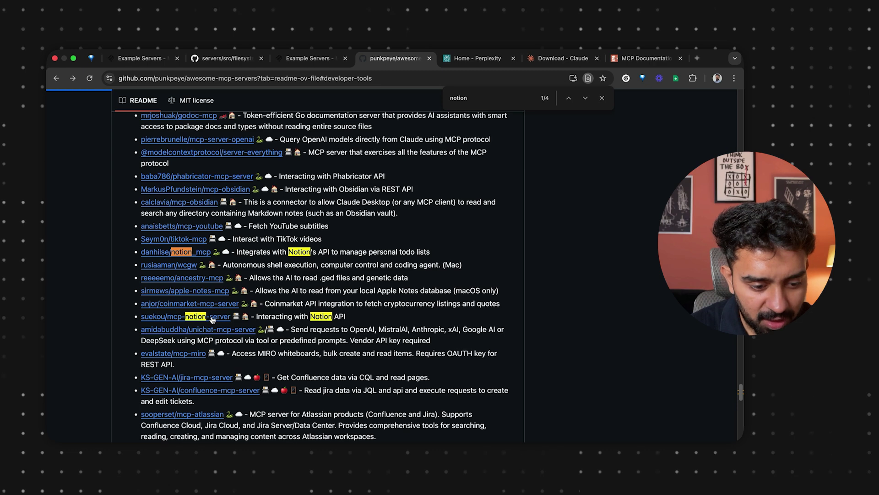
pyautogui.scroll(-15, 213, 320)
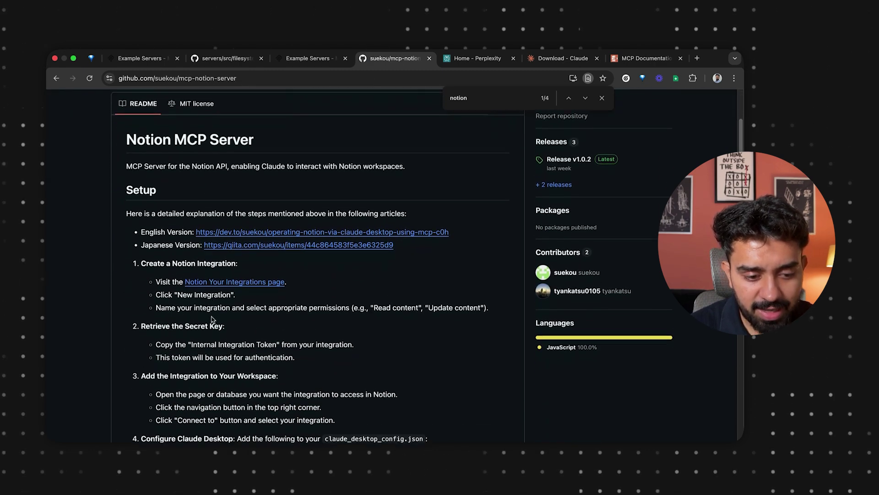
pyautogui.scroll(-4, 212, 318)
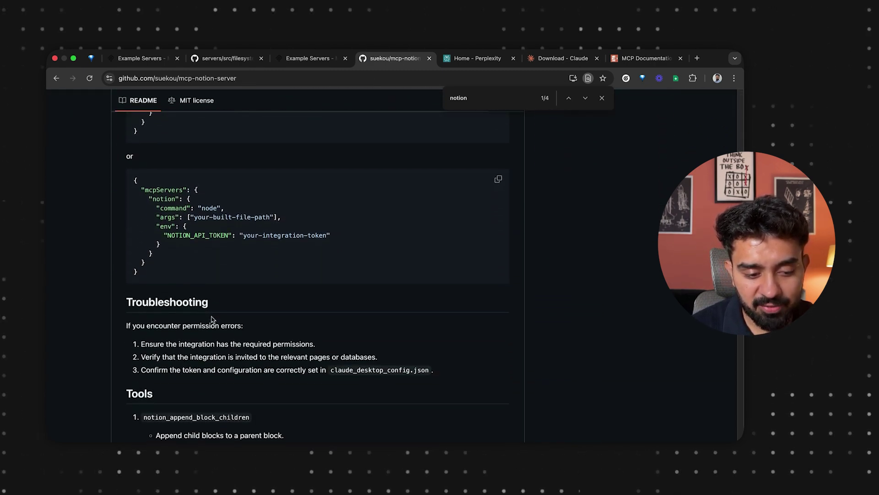
pyautogui.scroll(11, 211, 317)
pyautogui.scroll(-1, 212, 317)
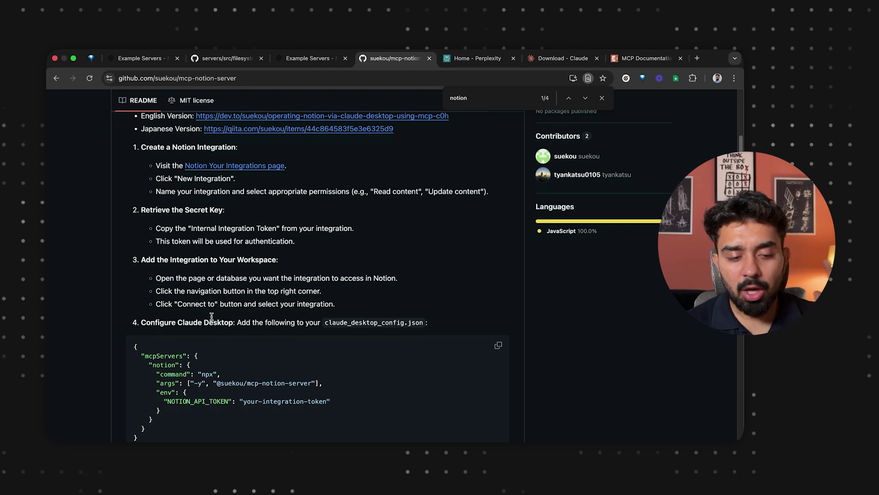
pyautogui.scroll(3, 212, 319)
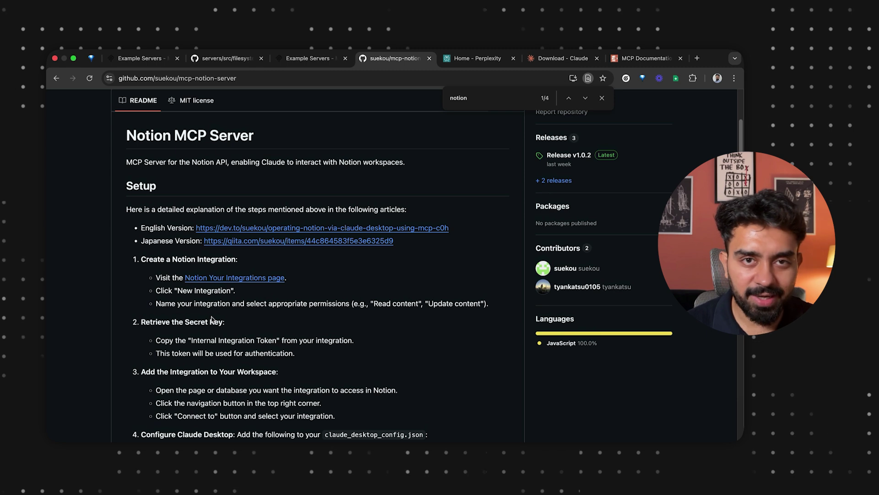
pyautogui.scroll(-2, 211, 319)
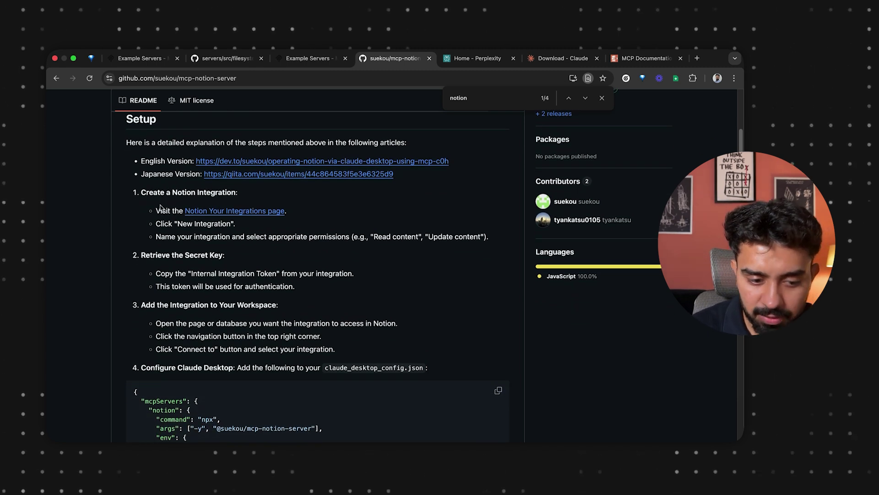
pyautogui.moveTo(158, 204); pyautogui.dragTo(239, 360)
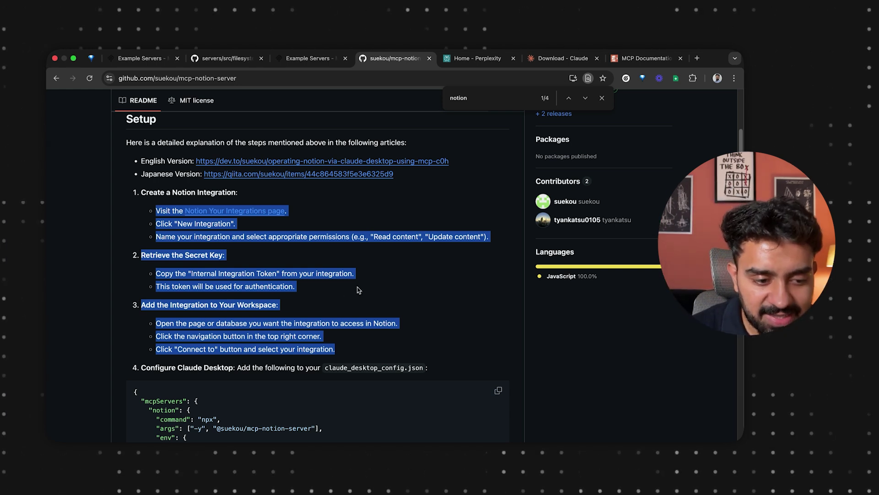
pyautogui.click(331, 147)
pyautogui.click(340, 161)
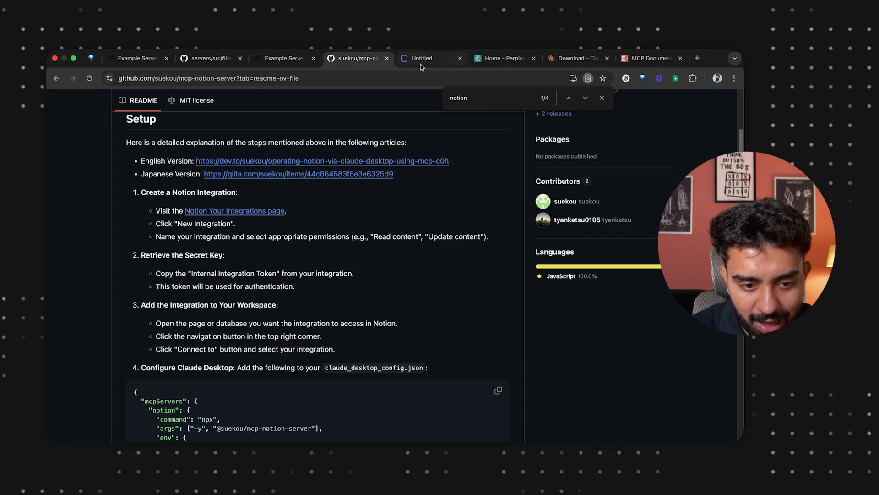
# Step: Select the git clone and npm build commands and the notion config JSON block in the dev.to article
pyautogui.scroll(-15, 347, 242)
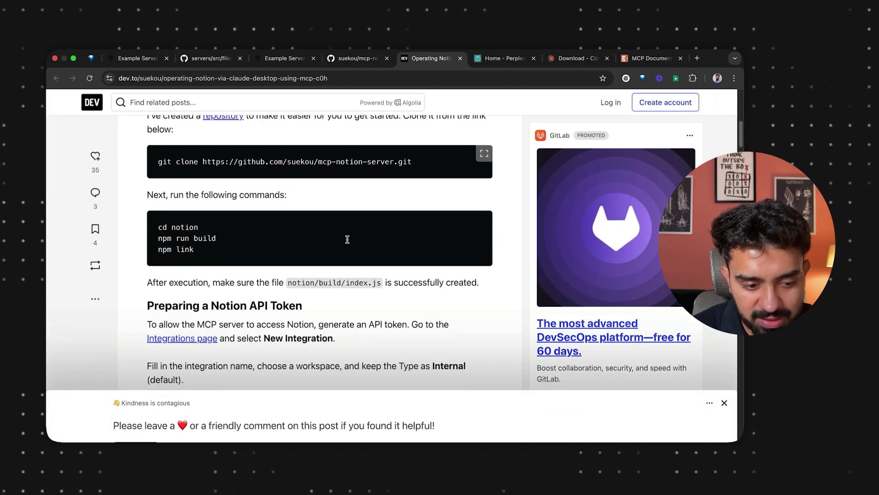
pyautogui.moveTo(175, 143); pyautogui.dragTo(437, 154)
pyautogui.moveTo(165, 208); pyautogui.dragTo(242, 241)
pyautogui.scroll(-3, 242, 237)
pyautogui.scroll(-4, 241, 237)
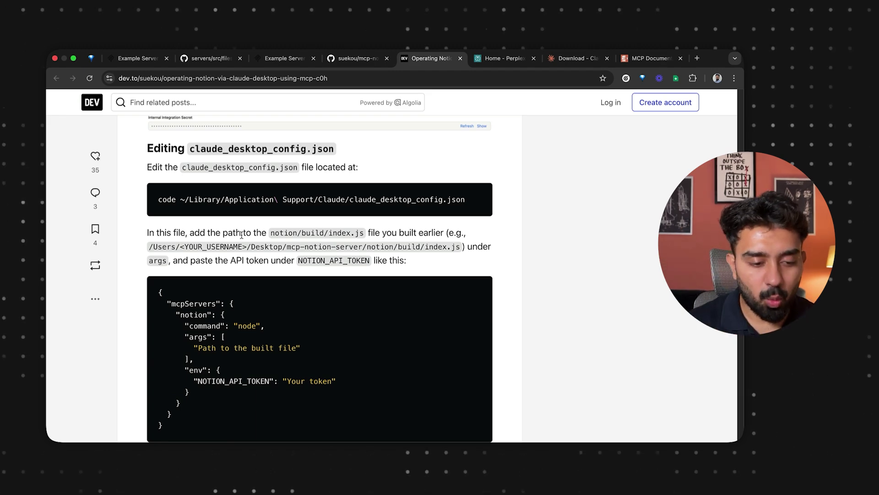
pyautogui.scroll(-2, 242, 234)
pyautogui.moveTo(180, 244); pyautogui.dragTo(275, 326)
pyautogui.hotkey('ctrl', 'Left')
pyautogui.hotkey('ctrl', 'Left')
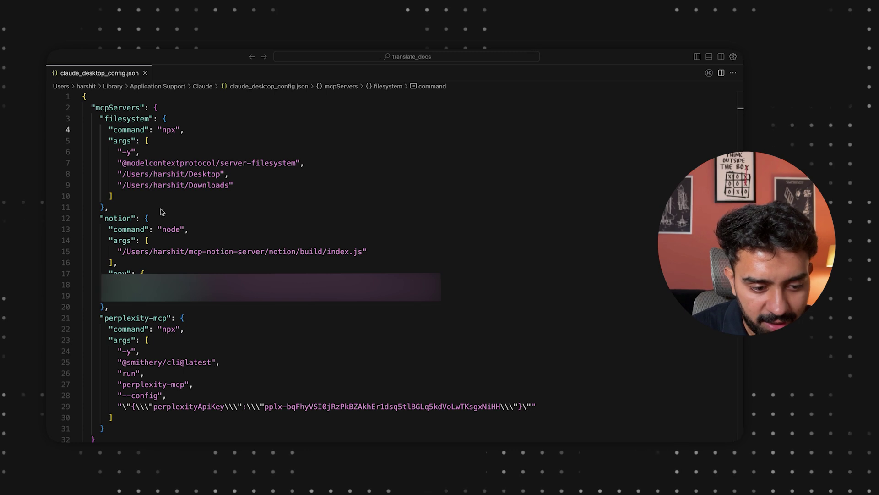
# Step: Select the notion and perplexity-mcp entries in claude_desktop_config.json, then return to the dev.to article
pyautogui.moveTo(108, 229); pyautogui.dragTo(181, 303)
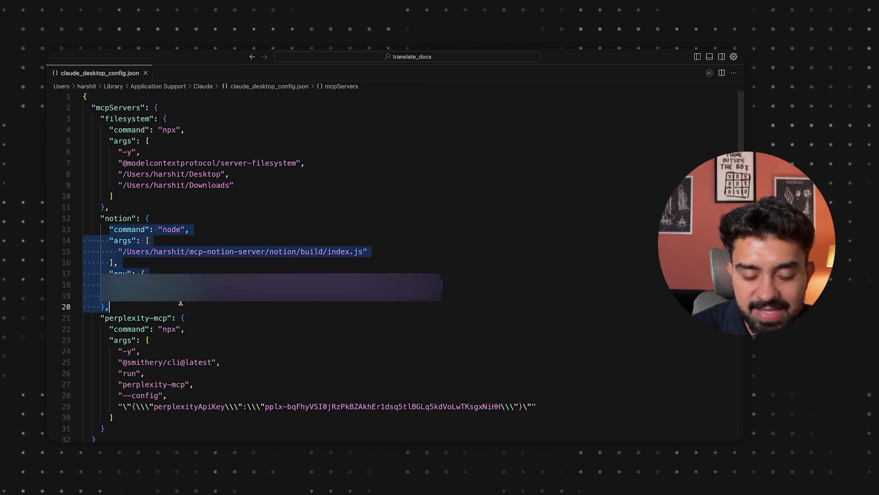
pyautogui.click(181, 304)
pyautogui.click(293, 334)
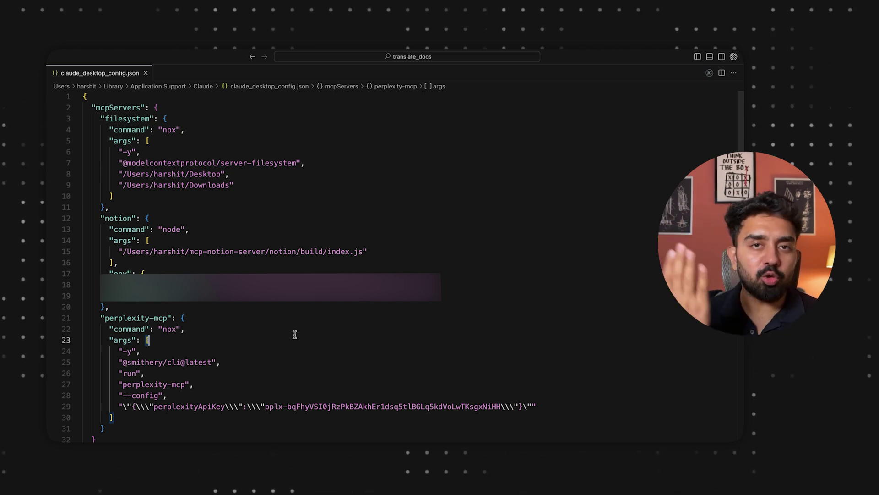
pyautogui.moveTo(128, 318); pyautogui.dragTo(234, 407)
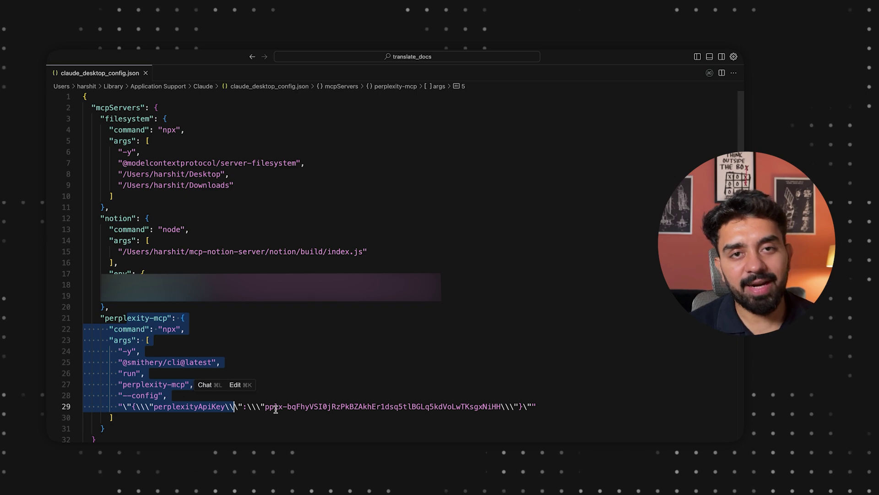
pyautogui.hotkey('ctrl', 'Right')
pyautogui.hotkey('ctrl', 'Right')
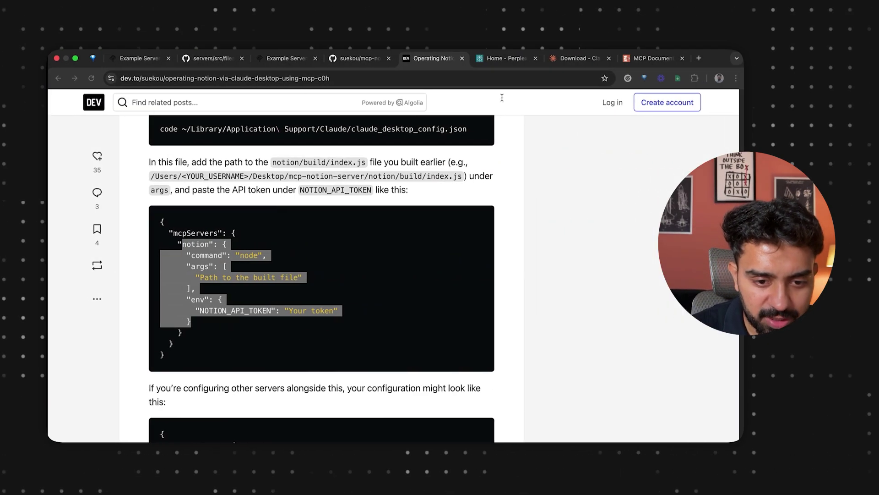
# Step: Skim the Perplexity Sonar docs and the mcp-notion-server README, then return to awesome-mcp-servers
pyautogui.click(511, 60)
pyautogui.scroll(-3, 445, 252)
pyautogui.scroll(3, 444, 251)
pyautogui.moveTo(413, 210); pyautogui.dragTo(252, 210)
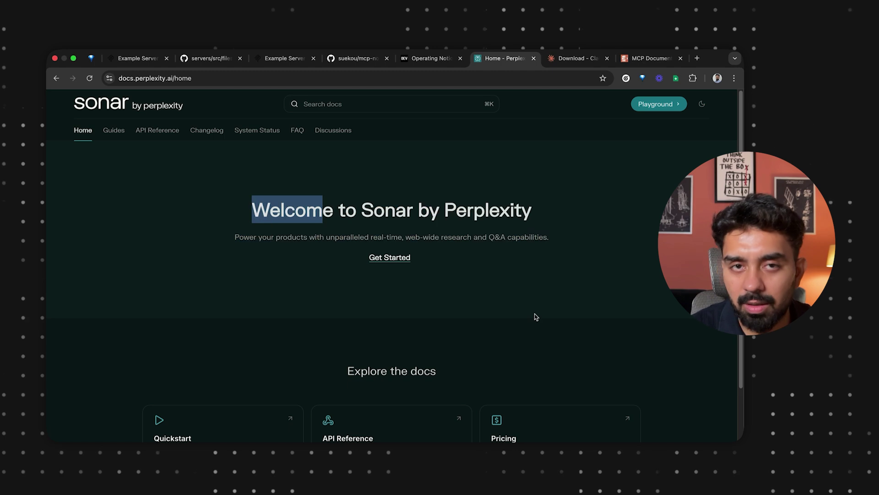
pyautogui.click(590, 262)
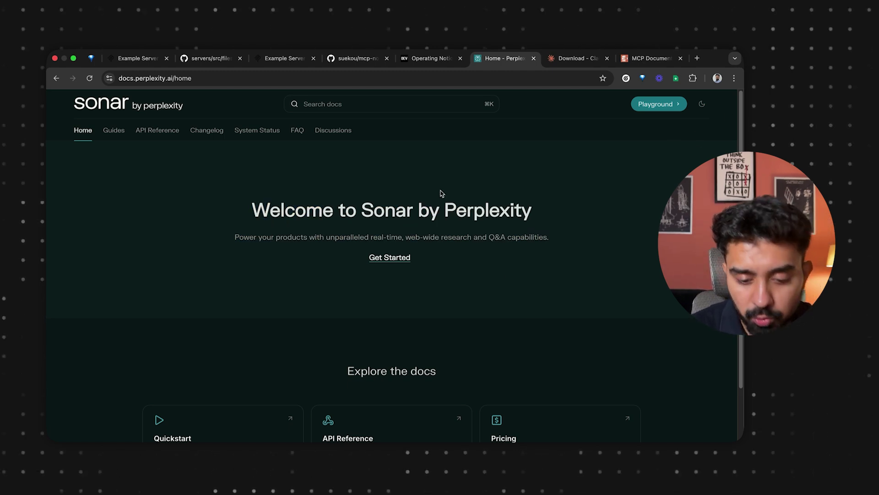
pyautogui.scroll(-1, 441, 193)
pyautogui.scroll(1, 426, 219)
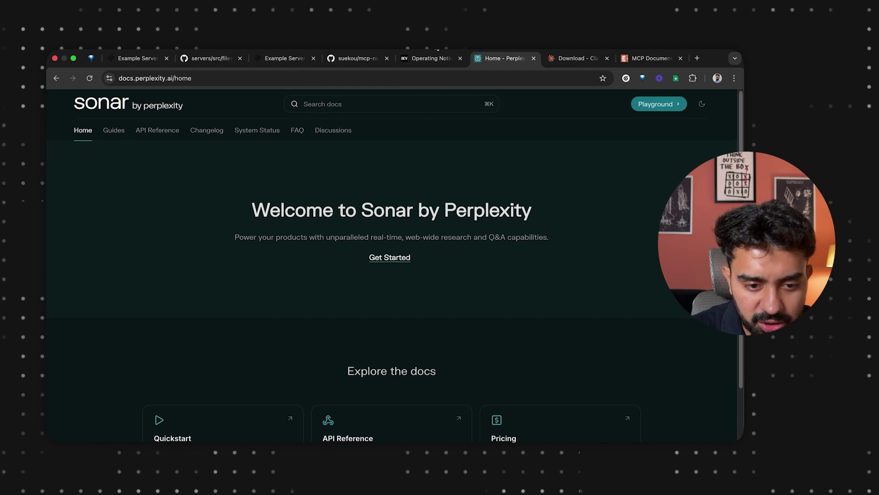
pyautogui.click(351, 59)
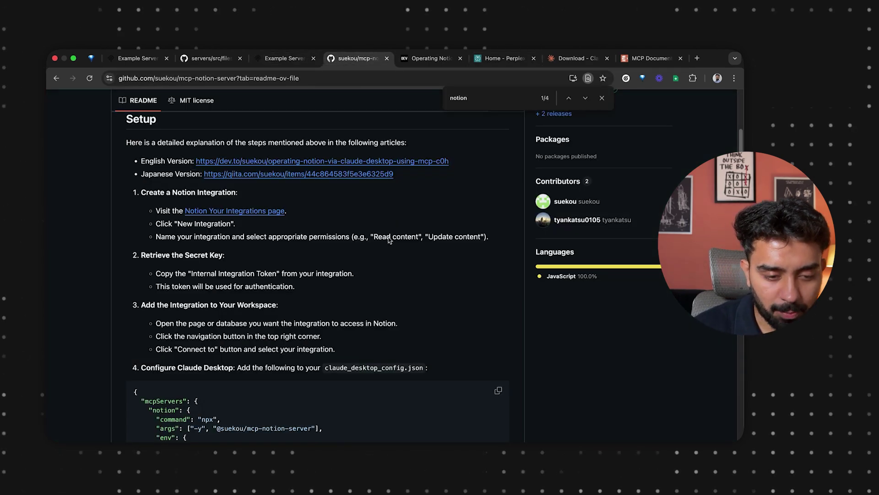
pyautogui.click(56, 79)
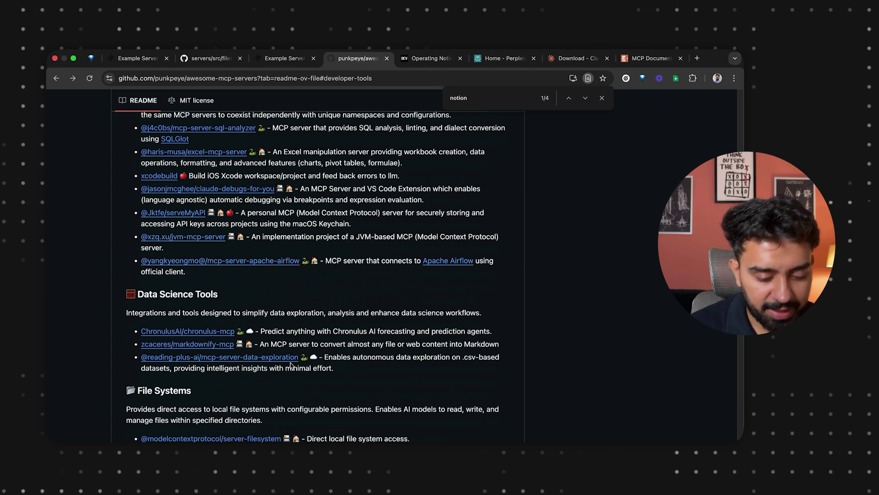
# Step: Find 'perplexity' on the awesome-mcp-servers page
pyautogui.press('super+f')
pyautogui.write('perpl')
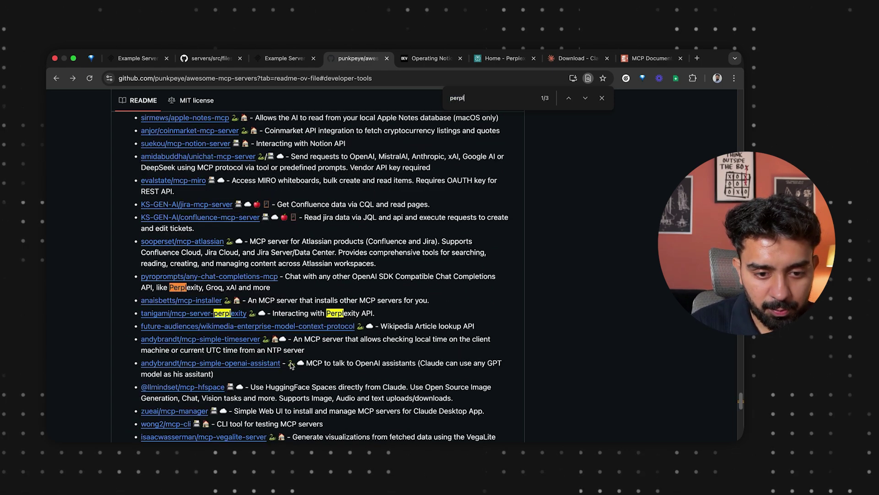
pyautogui.write('exity')
pyautogui.press('Return')
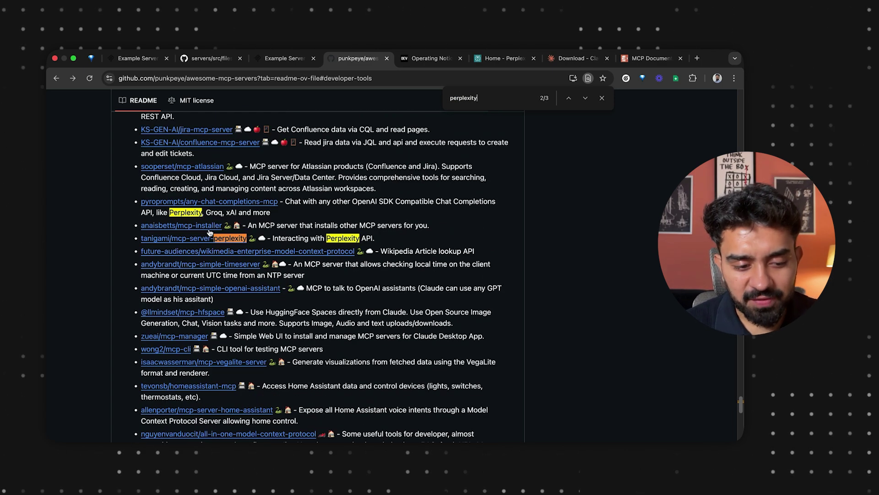
# Step: Web-search 'perplexity mcp' and select the Smithery npx install command in jsonallen's perplexity-mcp README
pyautogui.click(697, 58)
pyautogui.write('perplexity mcp')
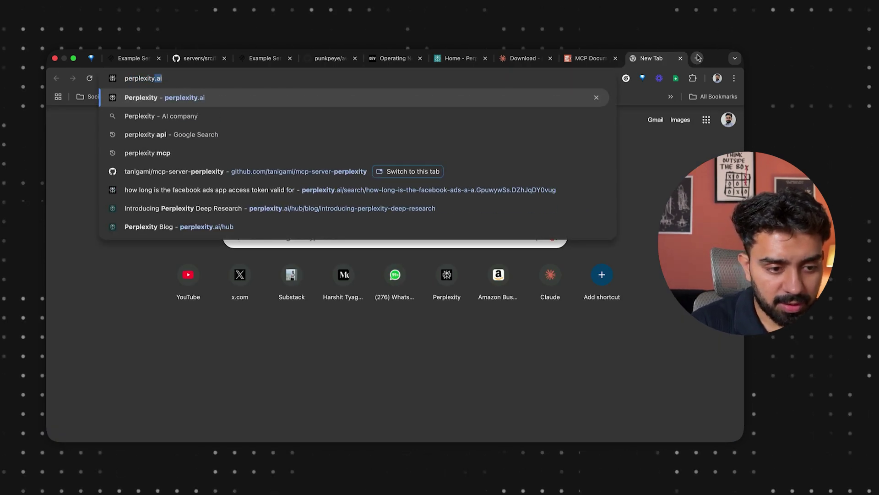
pyautogui.press('Return')
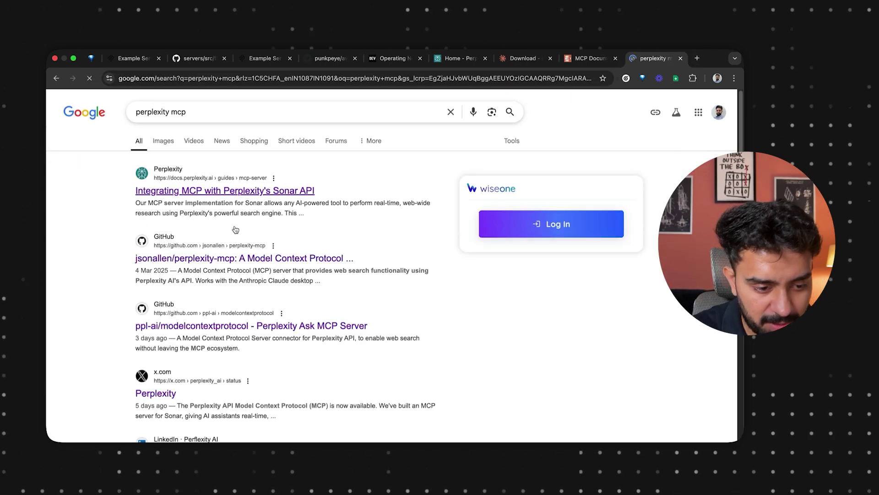
pyautogui.click(165, 240)
pyautogui.scroll(-6, 61, 312)
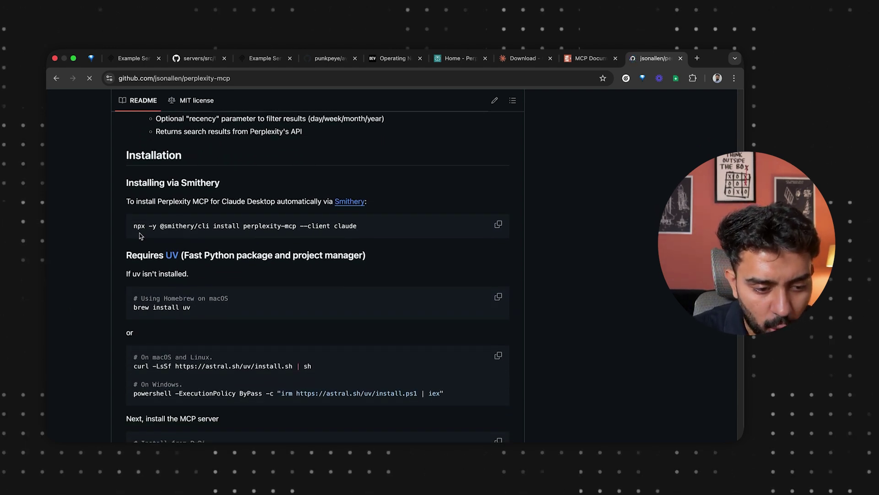
pyautogui.moveTo(133, 225); pyautogui.dragTo(379, 231)
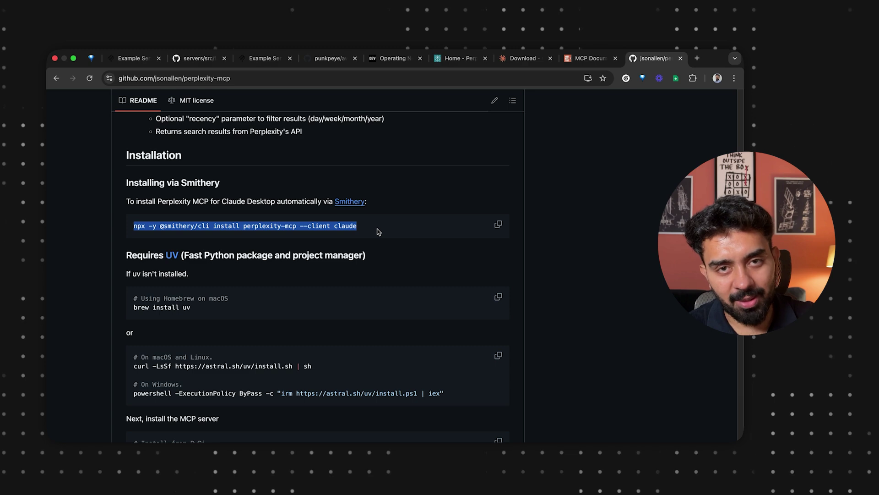
pyautogui.hotkey('ctrl', 'Left')
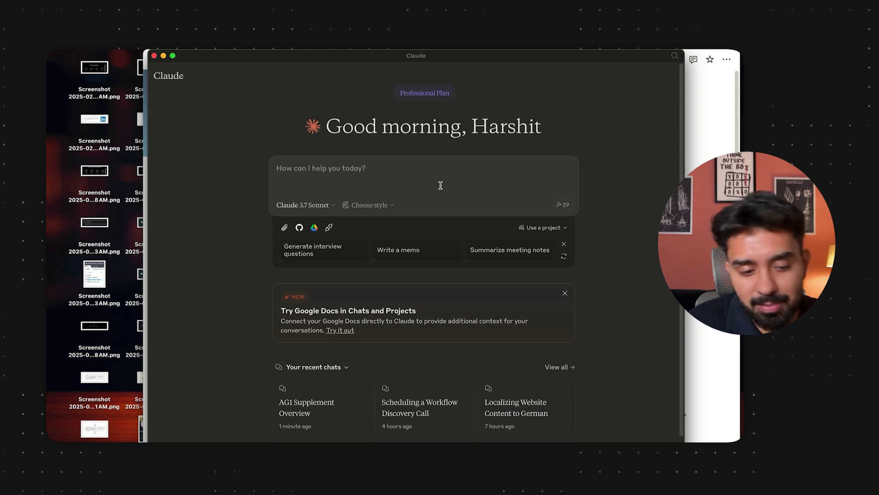
# Step: Ask Claude to 'analyse amazon customer reviews'
pyautogui.write('analyse amazon')
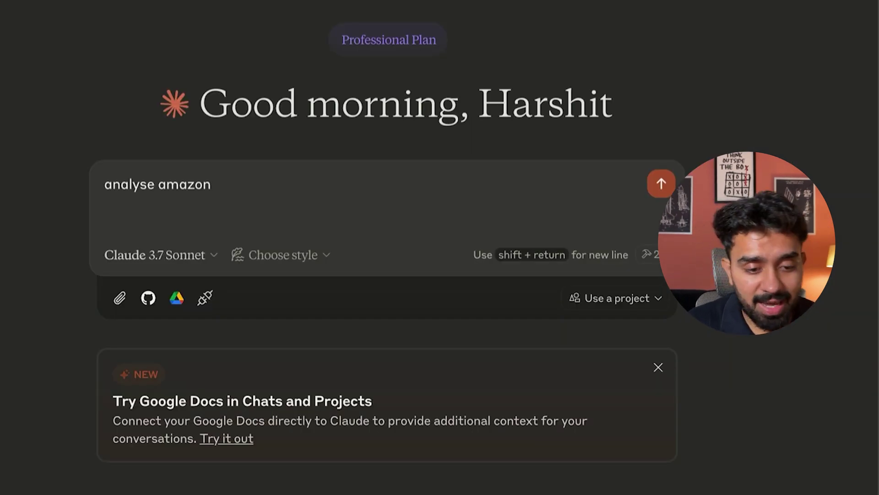
pyautogui.write(' customer reviews from my files')
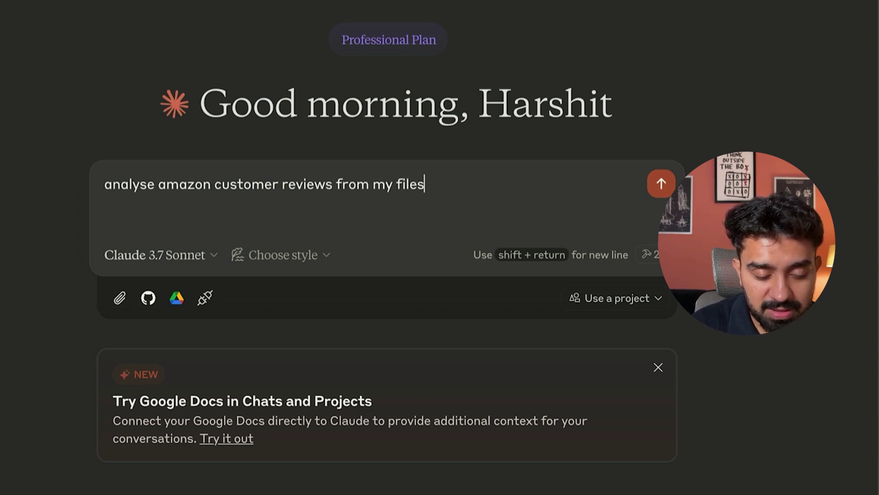
pyautogui.press('Return')
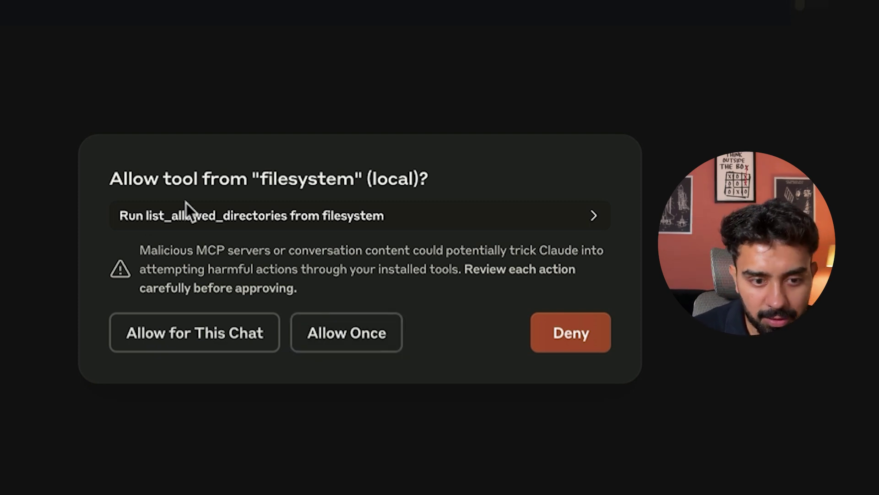
# Step: Allow list_allowed_directories, search_files and get_file_info for this chat so Claude finds amazon-2025-03-15.csv
pyautogui.click(217, 351)
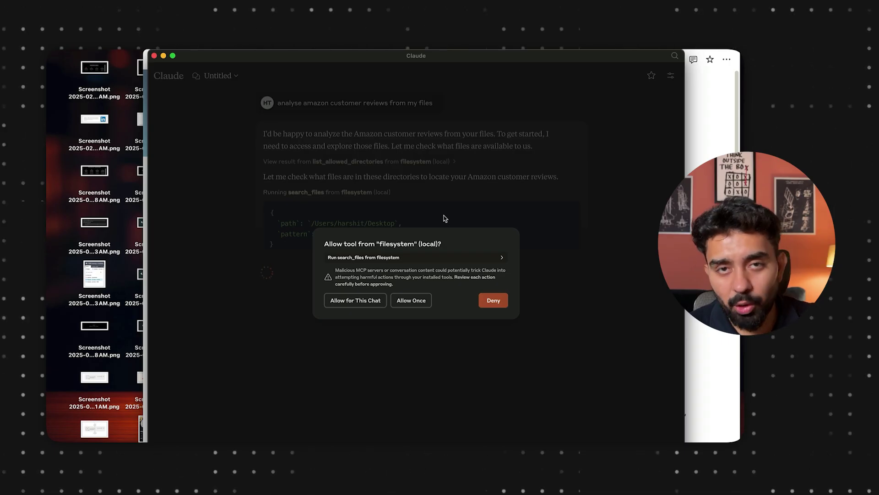
pyautogui.click(365, 302)
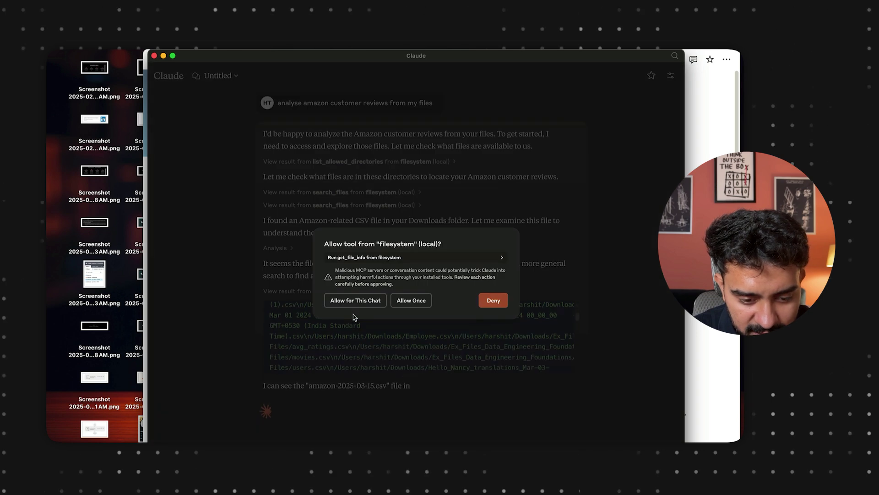
pyautogui.click(364, 301)
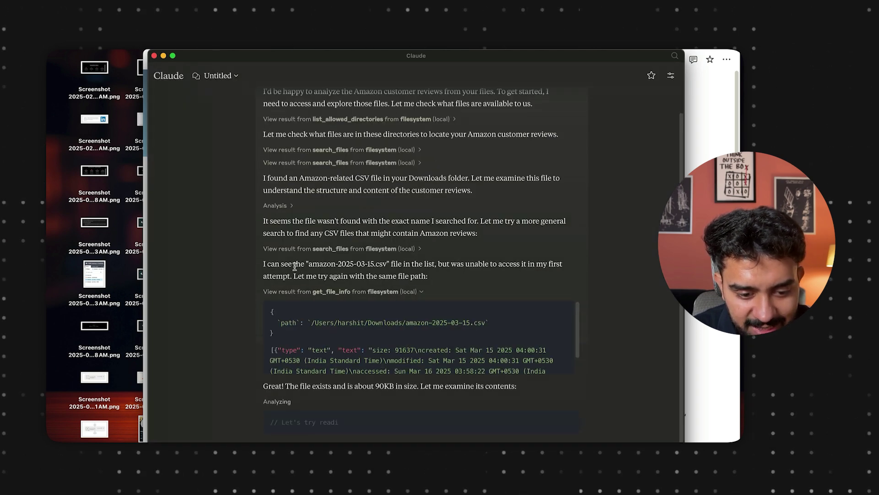
pyautogui.moveTo(294, 264); pyautogui.dragTo(377, 267)
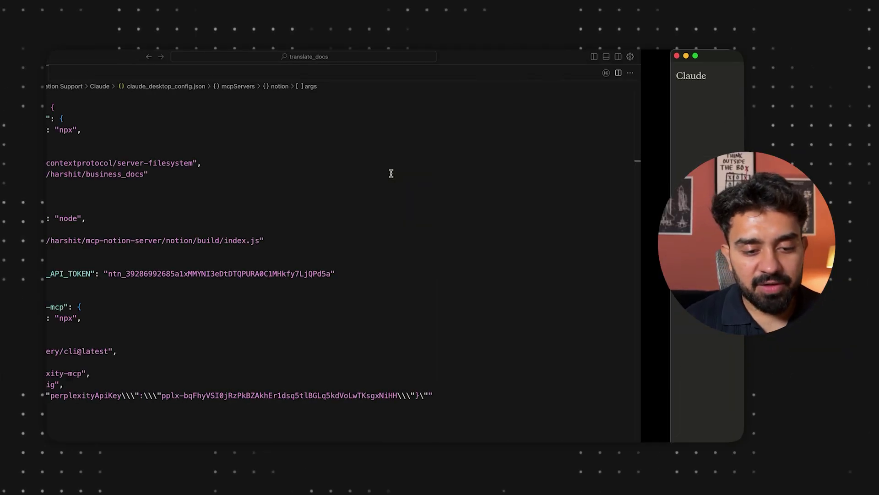
# Step: Check the business_docs folder path on line 8 of the Cursor config
pyautogui.moveTo(263, 173); pyautogui.dragTo(135, 176)
pyautogui.click(137, 175)
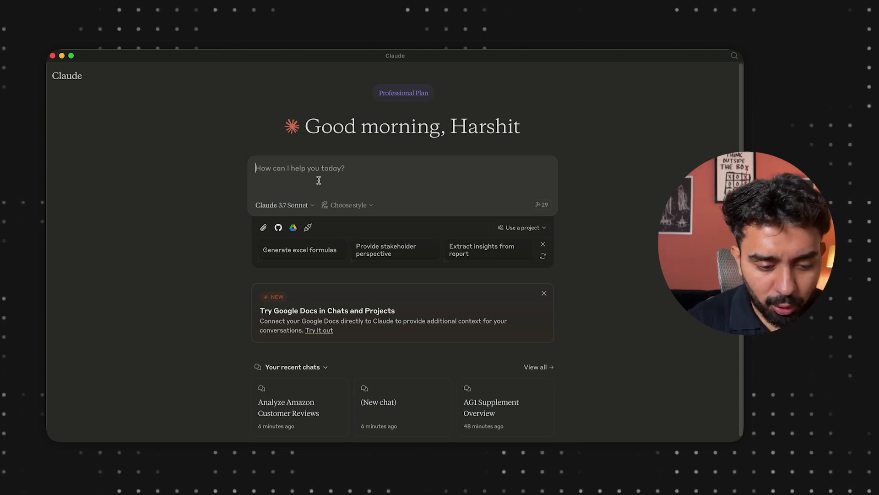
# Step: Ask Claude to extract positive, negative and neutral comments from people in our Amazon reviews
pyautogui.write('s')
pyautogui.press('BackSpace')
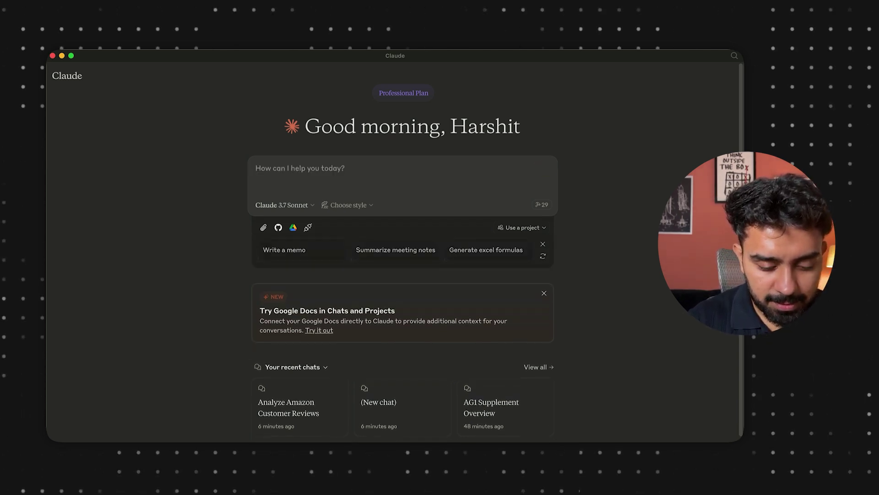
pyautogui.write('simp')
pyautogui.write('ly extract positive, negative and ne')
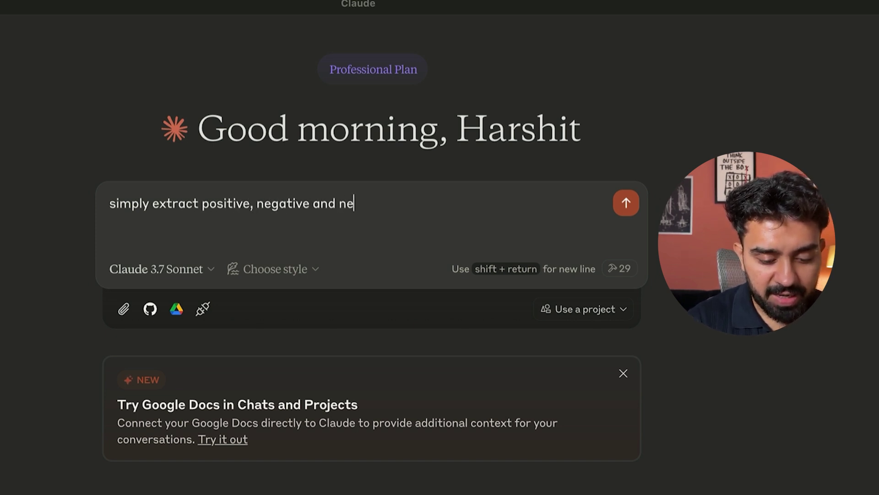
pyautogui.write('utral comments from peopple in our amazon reviews')
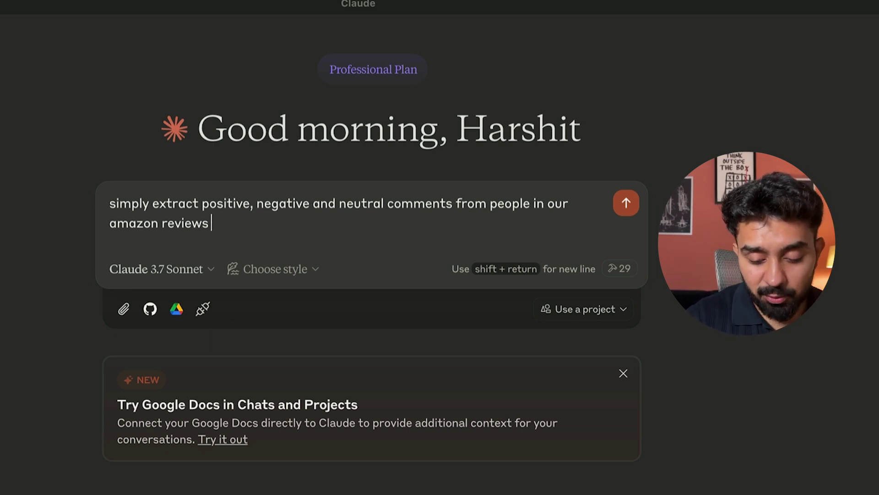
pyautogui.press('Return')
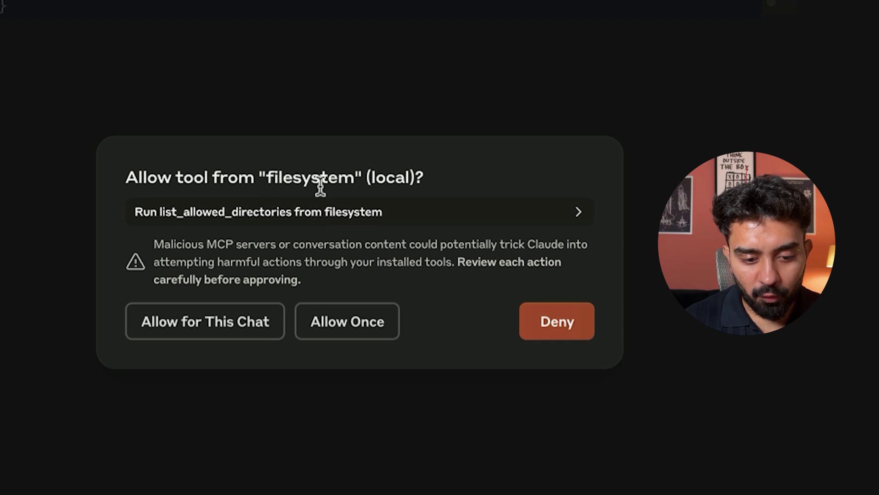
# Step: Approve list_allowed_directories, list_directory and read_file so Claude analyses amazon_reviews.csv
pyautogui.click(225, 323)
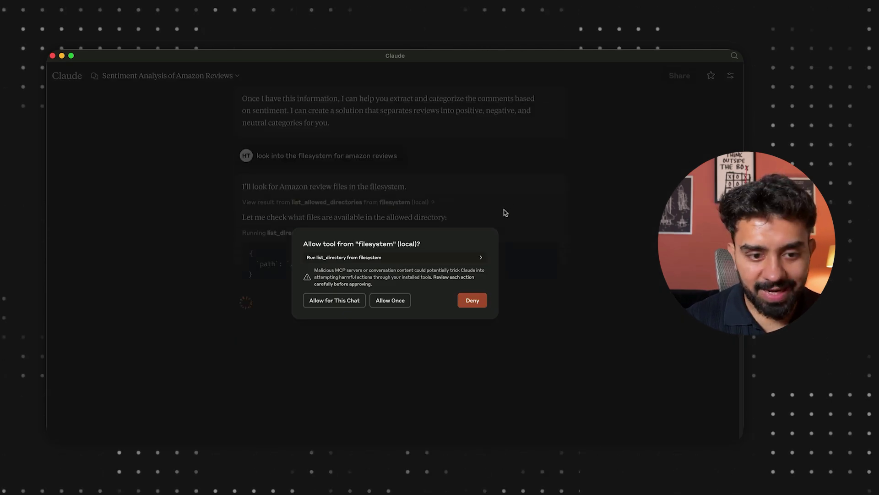
pyautogui.click(349, 307)
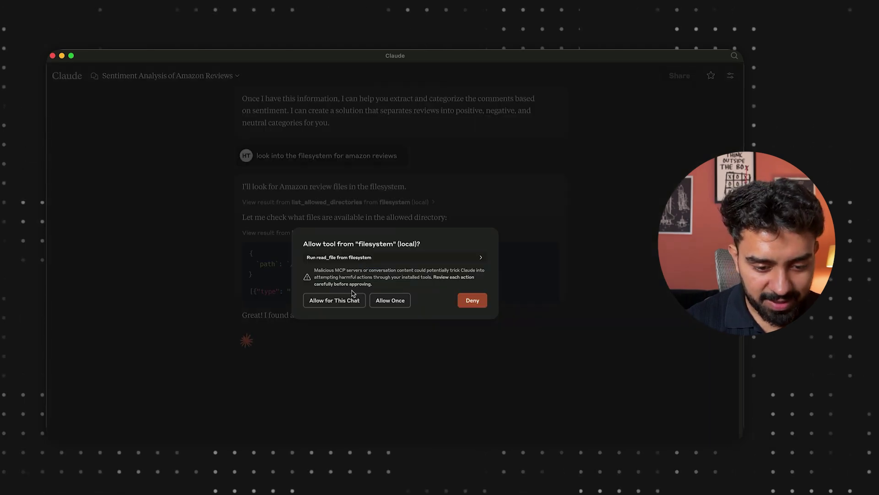
pyautogui.click(352, 297)
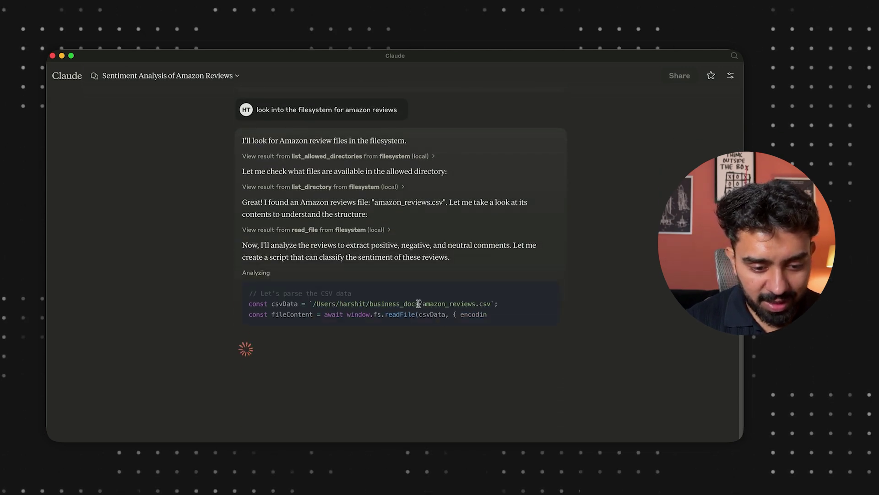
pyautogui.moveTo(273, 245); pyautogui.dragTo(457, 257)
pyautogui.click(467, 257)
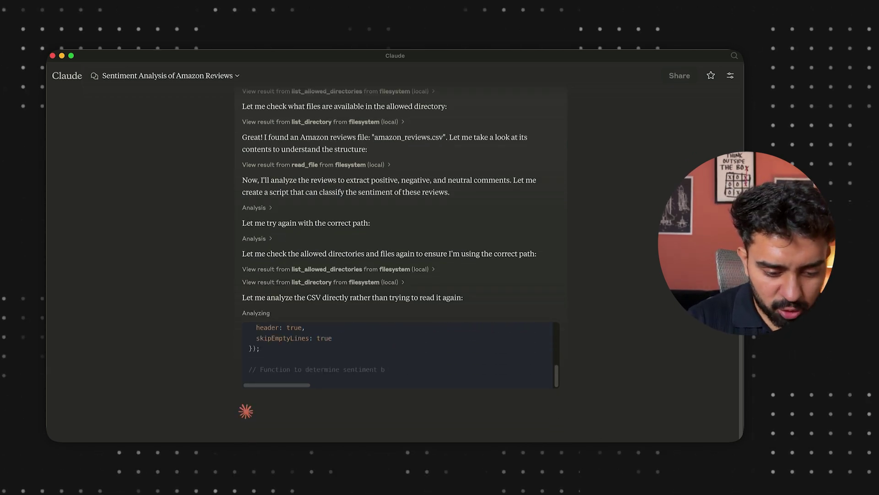
pyautogui.scroll(5, 374, 100)
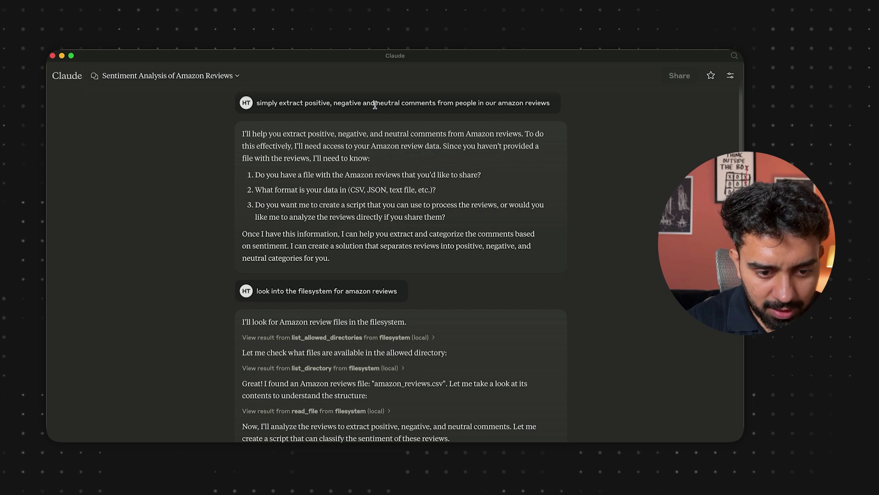
# Step: Review Claude's positive, negative and neutral review comments, then send a competitor price-analysis request
pyautogui.tripleClick(375, 105)
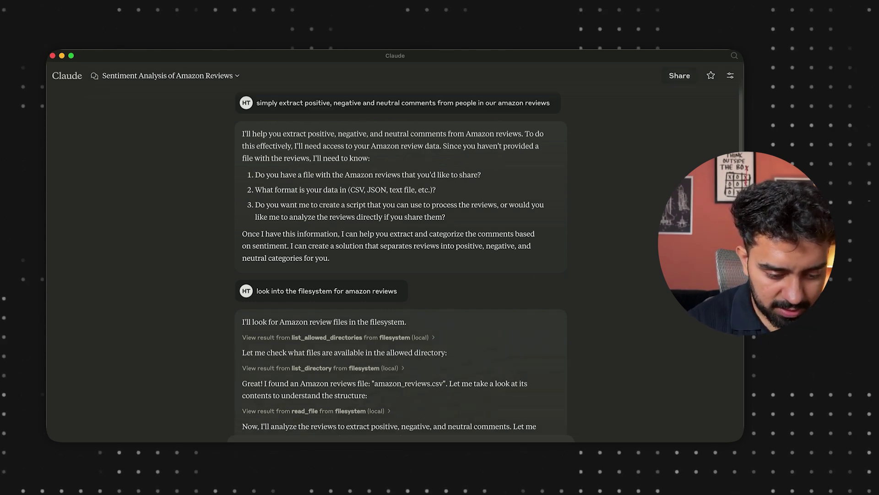
pyautogui.scroll(-5, 401, 266)
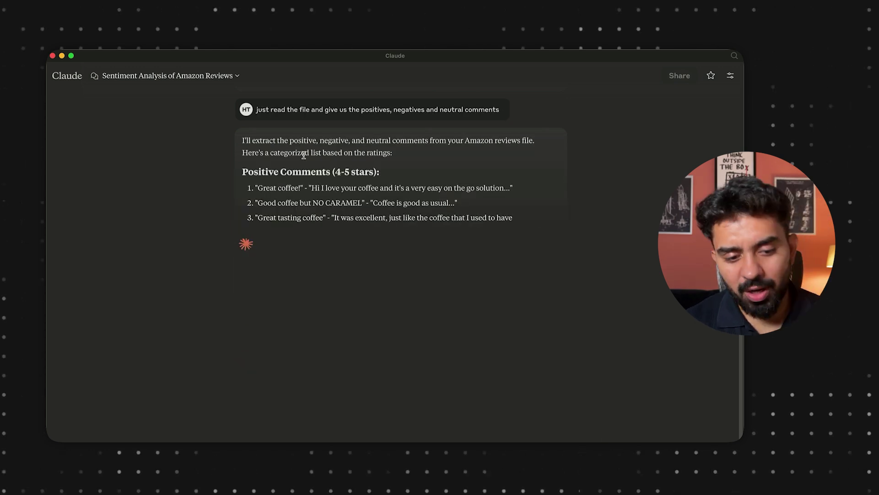
pyautogui.moveTo(255, 174); pyautogui.dragTo(348, 259)
pyautogui.click(380, 233)
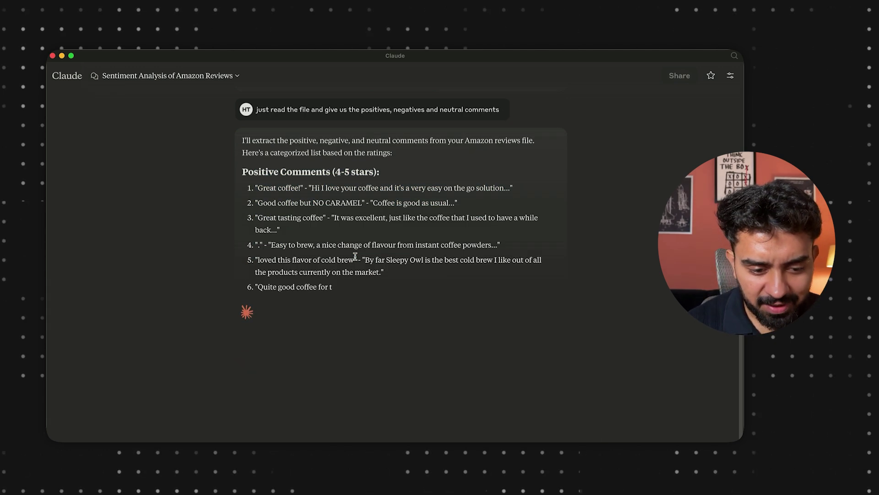
pyautogui.moveTo(304, 202); pyautogui.dragTo(381, 238)
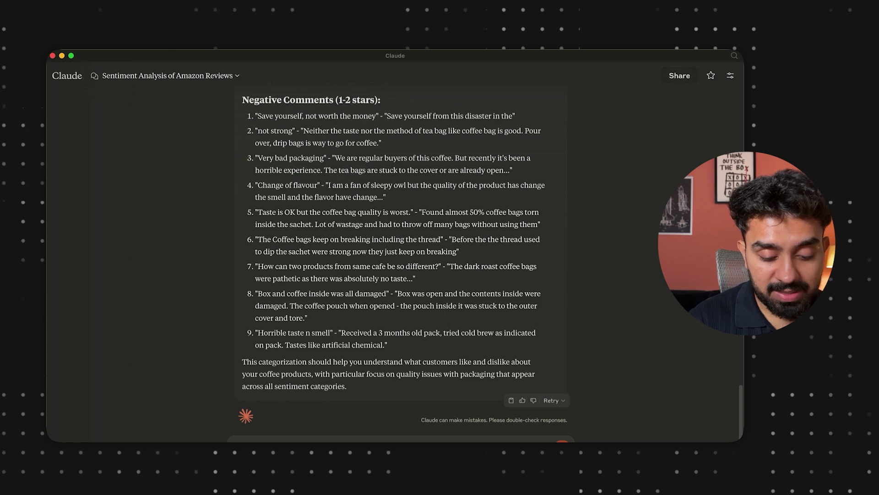
pyautogui.press('Return')
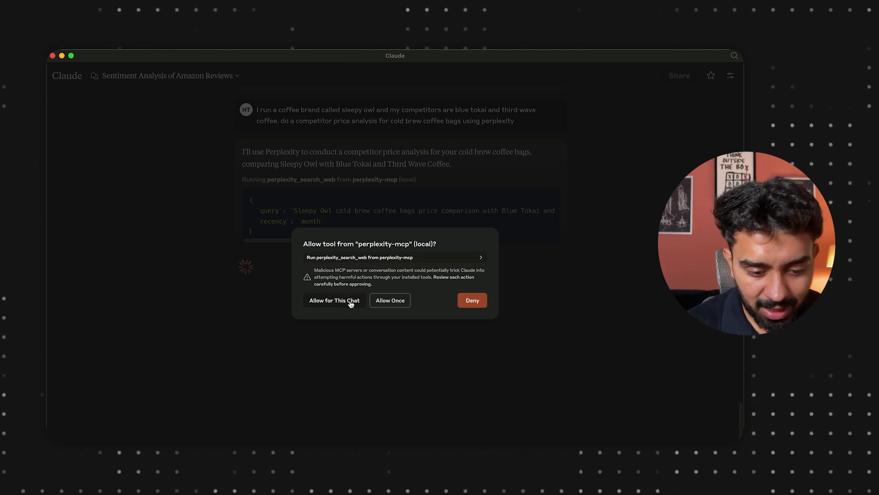
# Step: Allow the Perplexity search tool for the chat to compare Sleepy Owl, Blue Tokai and Third Wave prices
pyautogui.click(351, 301)
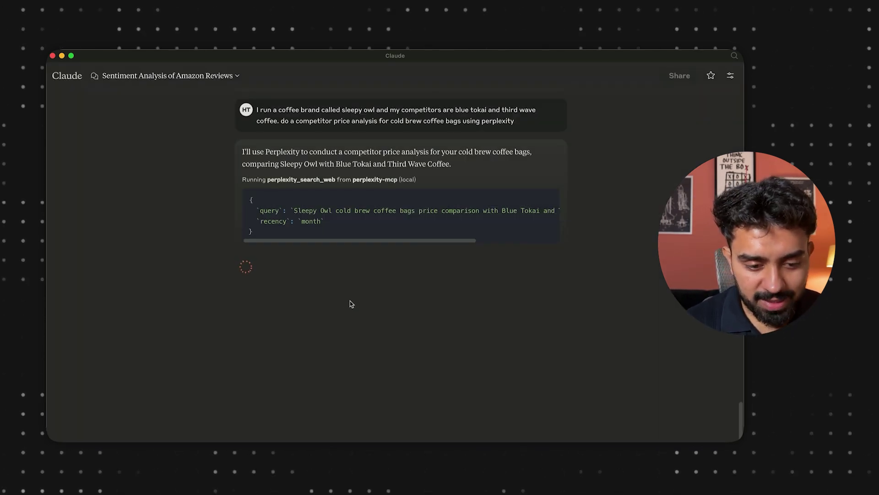
pyautogui.moveTo(290, 210); pyautogui.dragTo(436, 216)
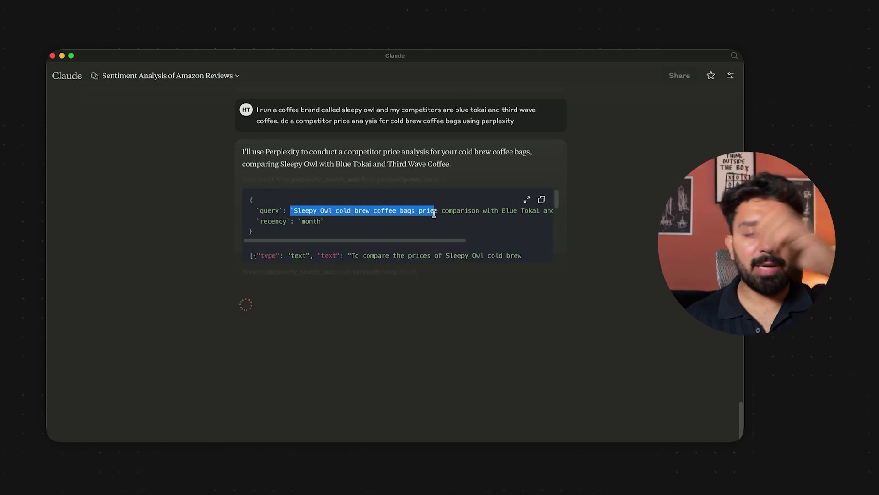
pyautogui.scroll(2, 434, 214)
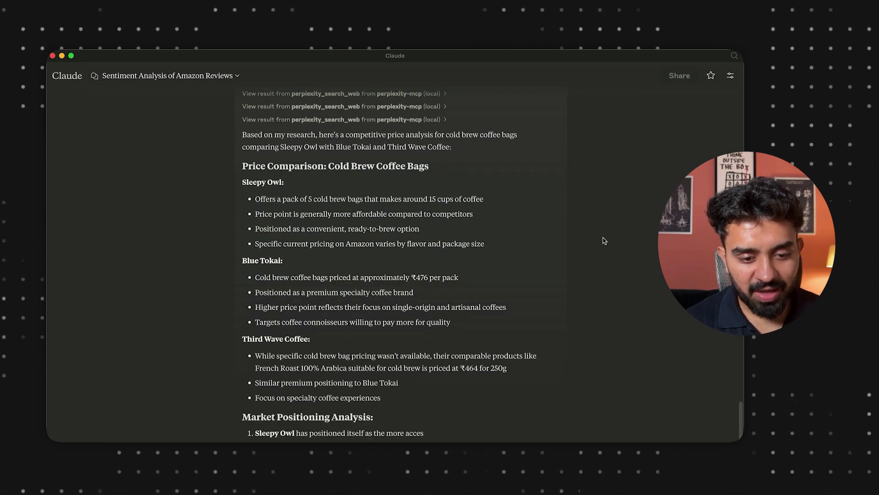
# Step: Read through the price comparison, highlighting Sleepy Owl, Blue Tokai and Third Wave Coffee (₹464) prices
pyautogui.moveTo(267, 182); pyautogui.dragTo(380, 313)
pyautogui.click(347, 270)
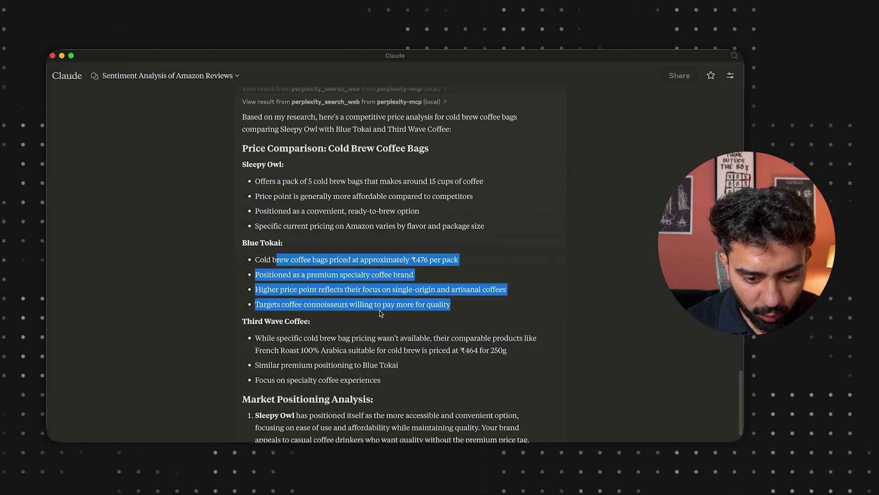
pyautogui.click(394, 304)
pyautogui.scroll(-3, 322, 212)
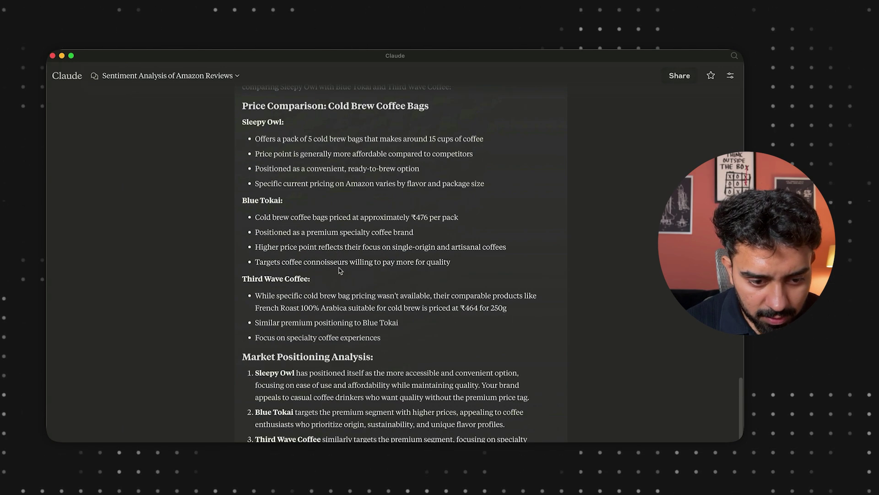
pyautogui.scroll(-1, 340, 271)
pyautogui.moveTo(288, 260); pyautogui.dragTo(396, 314)
pyautogui.click(482, 284)
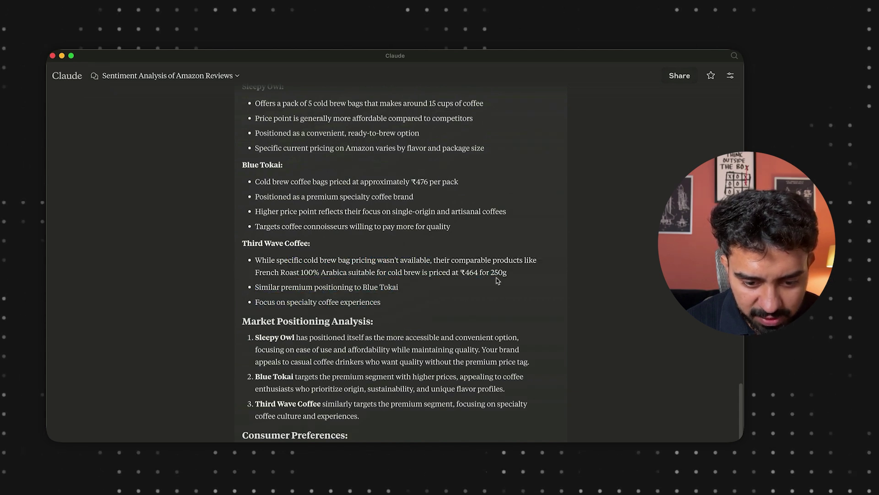
pyautogui.moveTo(499, 280); pyautogui.dragTo(413, 272)
pyautogui.click(414, 272)
# Step: Read the Market Positioning Analysis section, then bring the Notion My ideas page forward
pyautogui.scroll(-8, 413, 271)
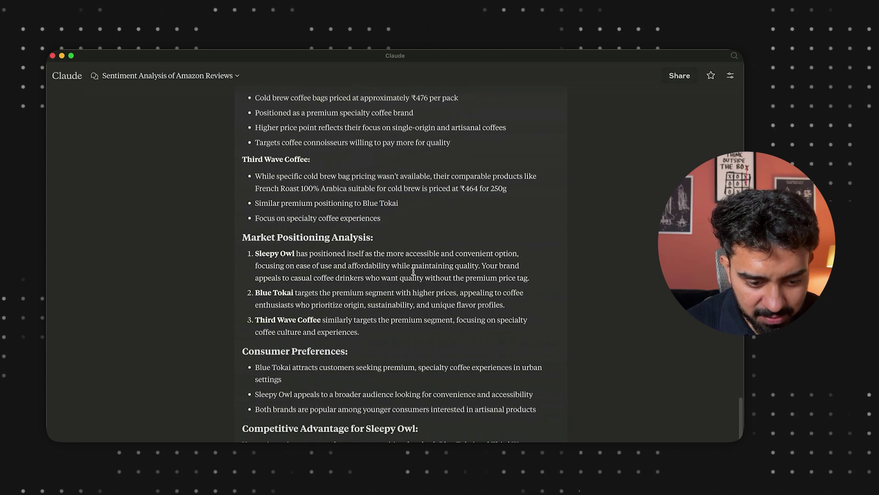
pyautogui.moveTo(308, 139); pyautogui.dragTo(370, 282)
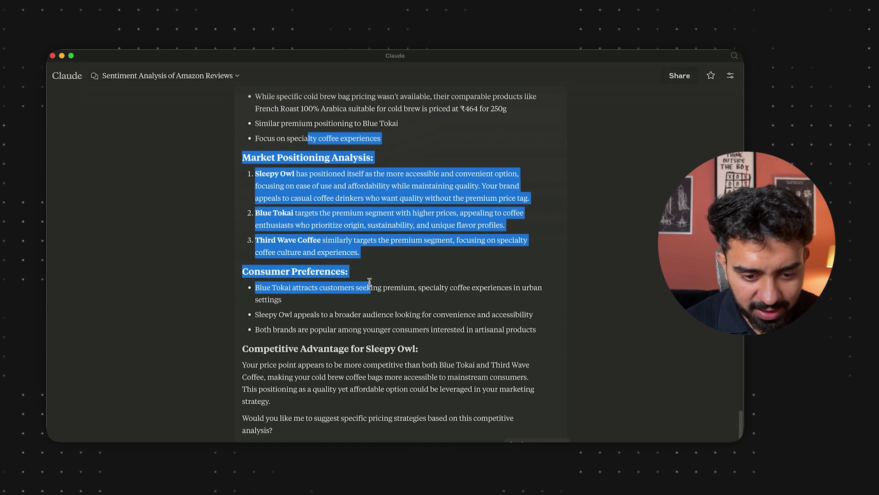
pyautogui.scroll(-2, 383, 325)
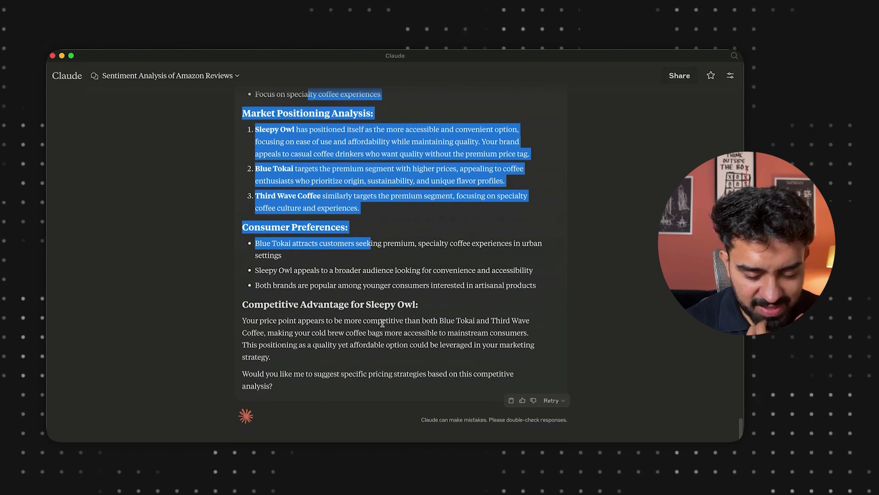
pyautogui.click(382, 323)
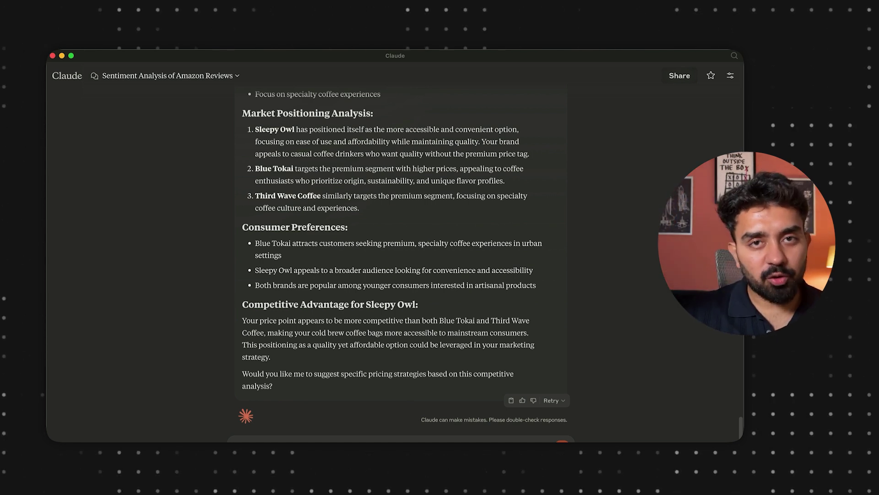
pyautogui.press('super+Tab')
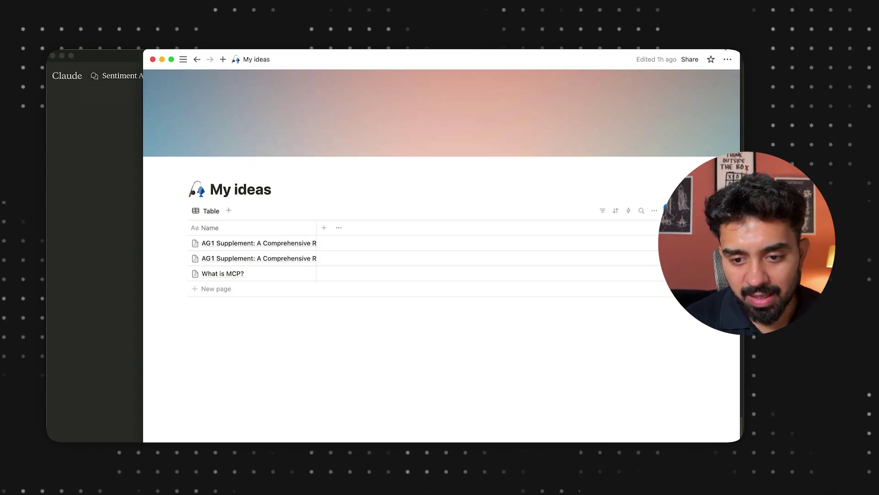
# Step: Review the My ideas workspace connections, where only Granola is listed, then close Settings
pyautogui.click(728, 60)
pyautogui.moveTo(660, 295)
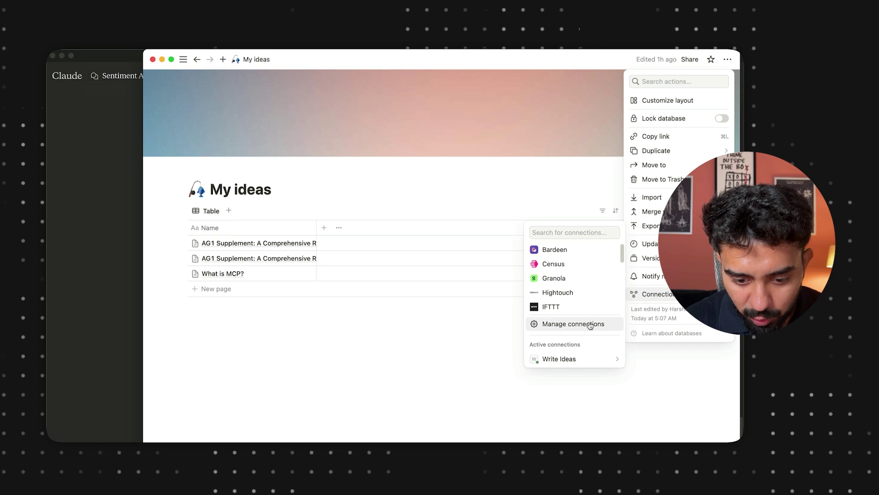
pyautogui.click(590, 325)
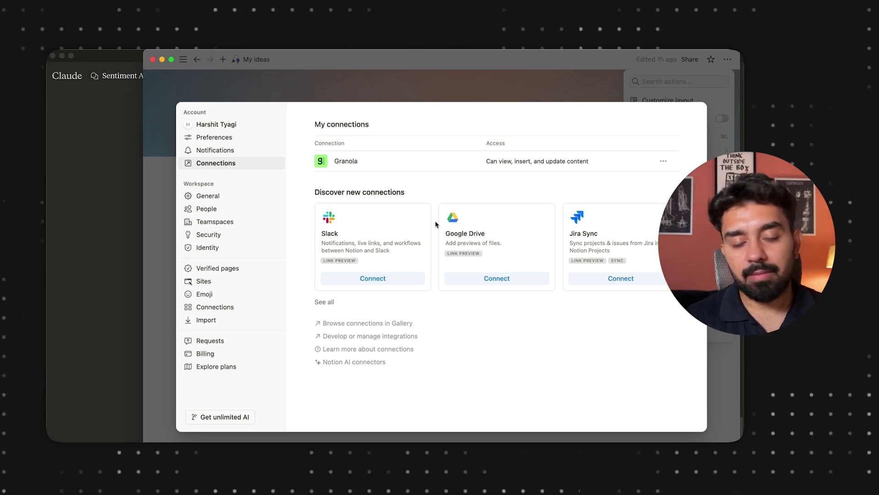
pyautogui.click(349, 437)
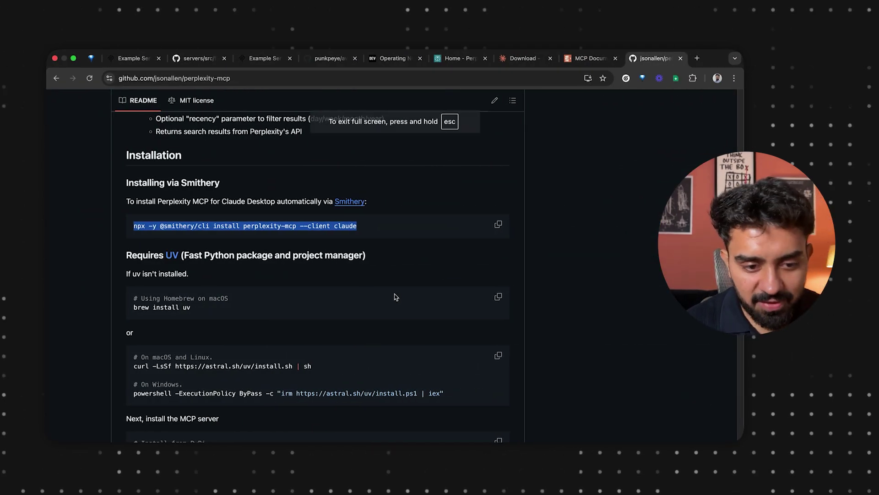
# Step: Switch Chrome to the awesome-mcp-servers GitHub list showing the Perplexity search results
pyautogui.click(264, 58)
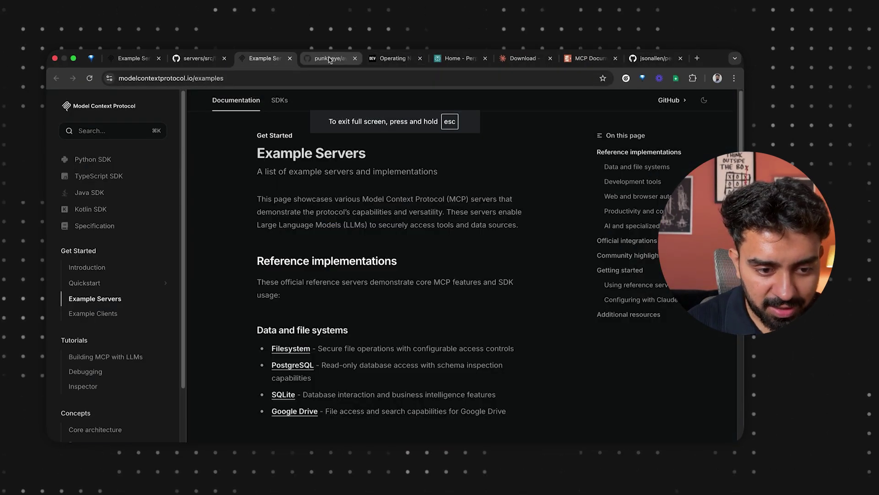
pyautogui.click(329, 58)
pyautogui.scroll(2, 341, 271)
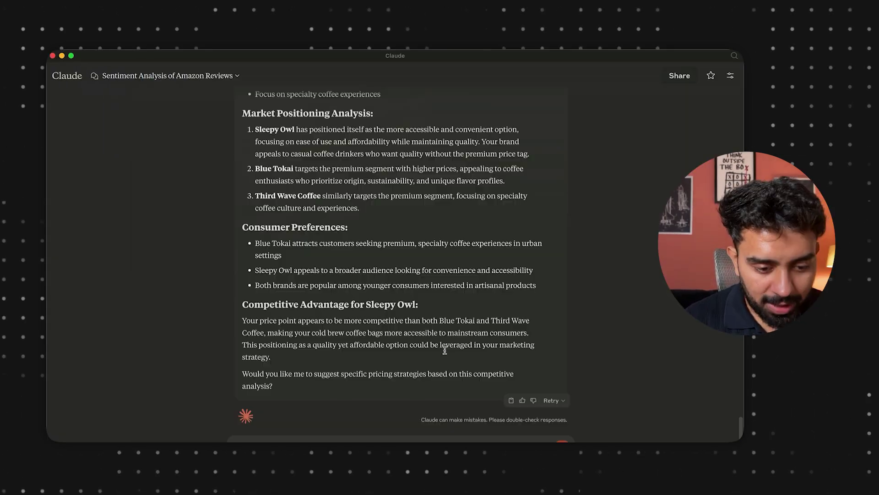
pyautogui.scroll(-1, 446, 353)
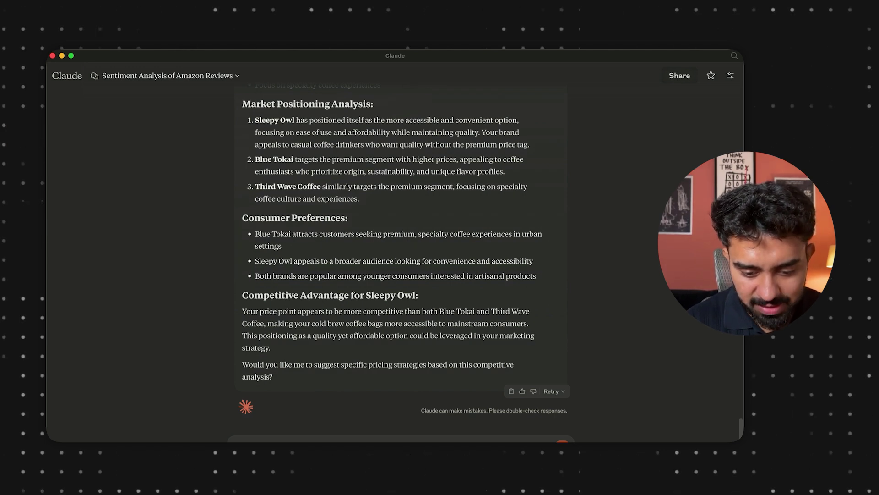
# Step: Send the Sleepy Owl marketing strategy request and allow the Notion tool for the whole chat
pyautogui.press('Return')
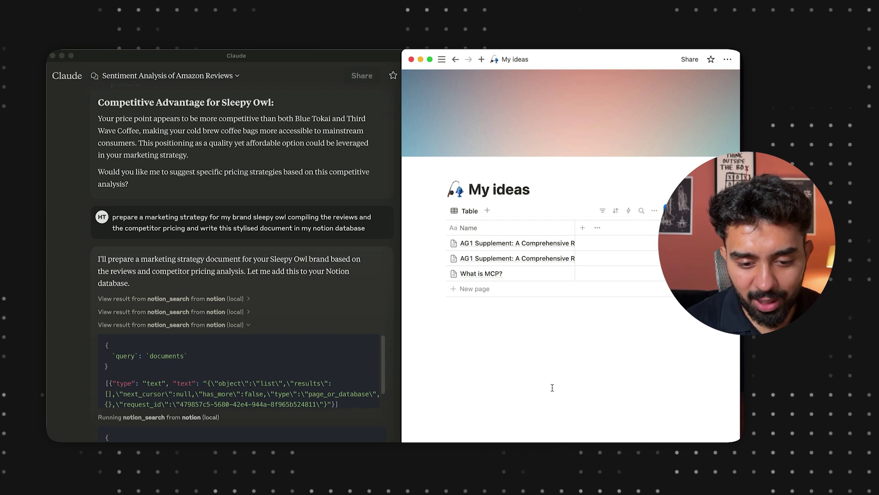
pyautogui.click(245, 303)
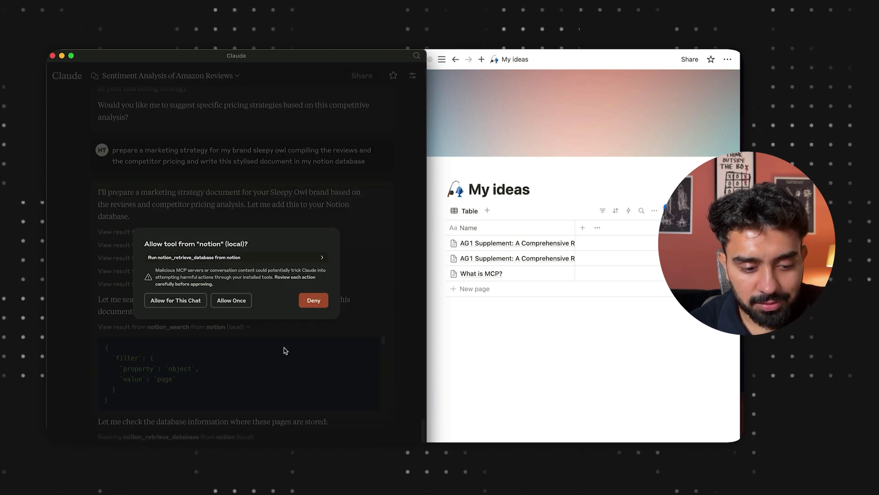
pyautogui.click(239, 300)
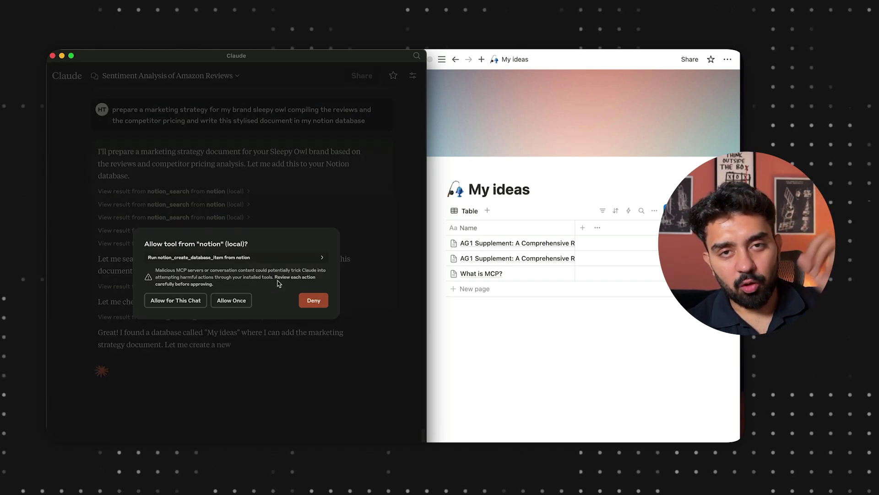
pyautogui.click(195, 300)
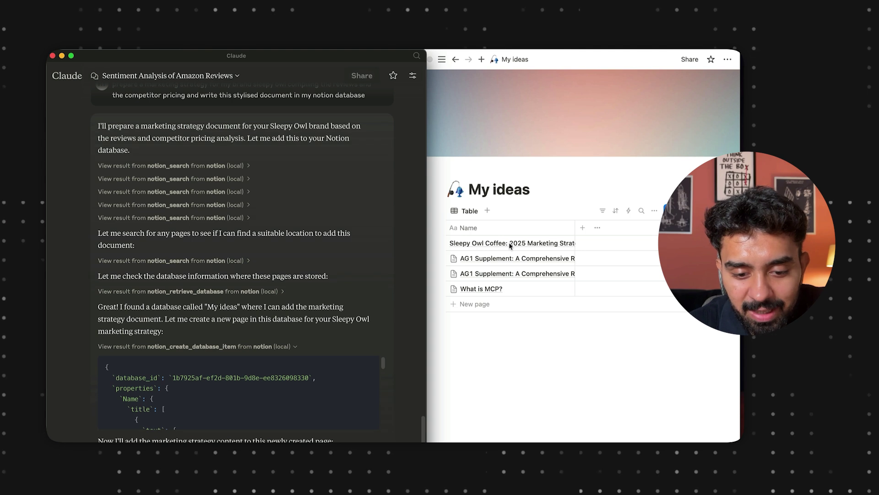
# Step: Open the 'Sleepy Owl Coffee: 2025 Marketing Strategy' page from My ideas in side peek
pyautogui.click(510, 246)
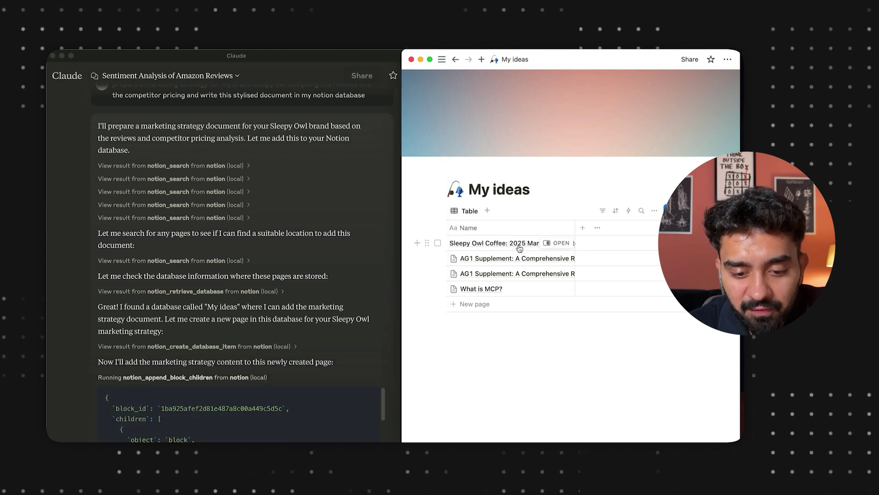
pyautogui.click(519, 247)
pyautogui.press('Escape')
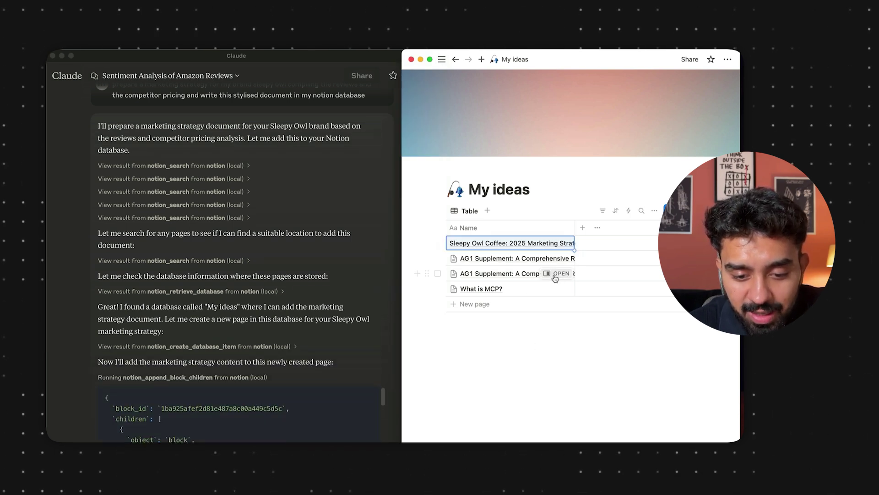
pyautogui.click(560, 245)
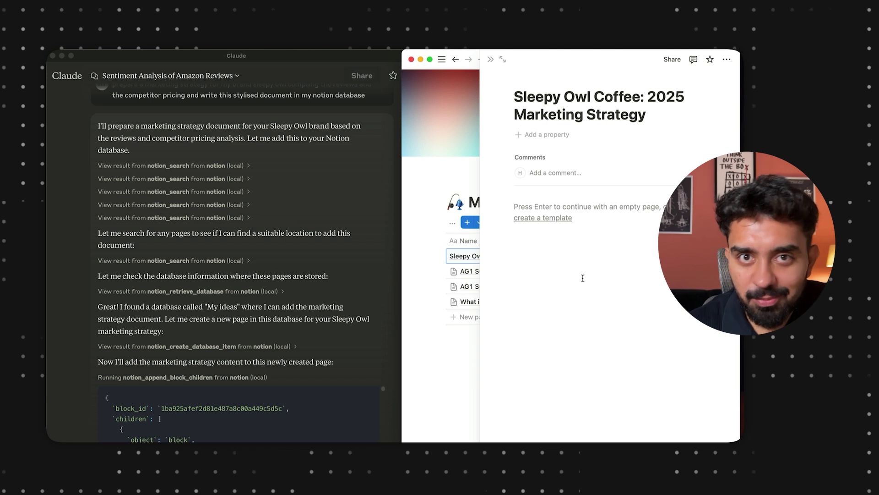
# Step: Send 'continue' so Claude resumes writing the Sleepy Owl strategy page
pyautogui.click(165, 237)
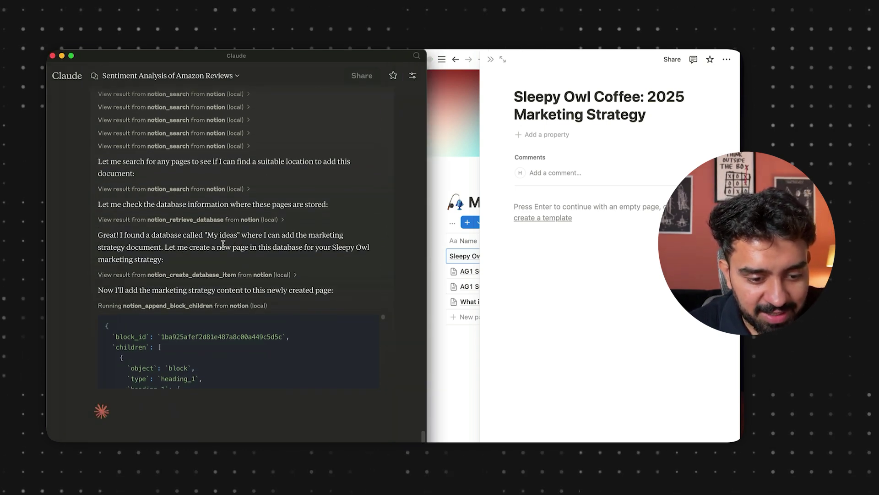
pyautogui.click(464, 360)
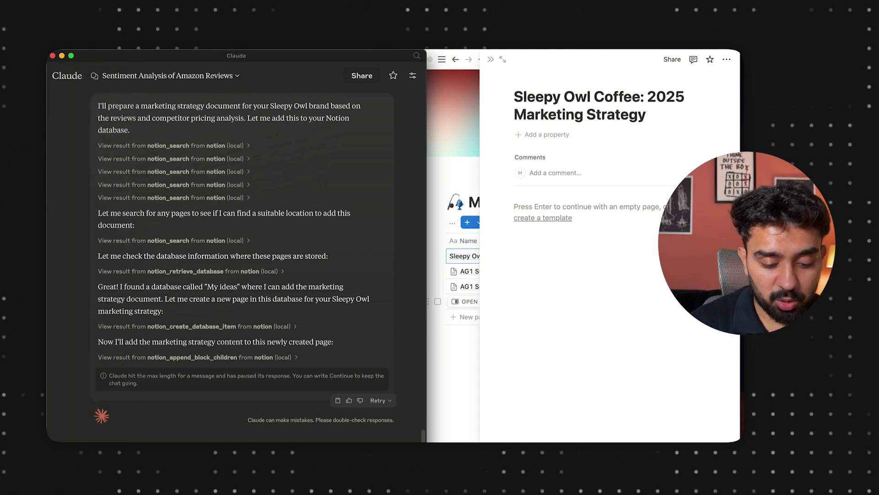
pyautogui.press('Return')
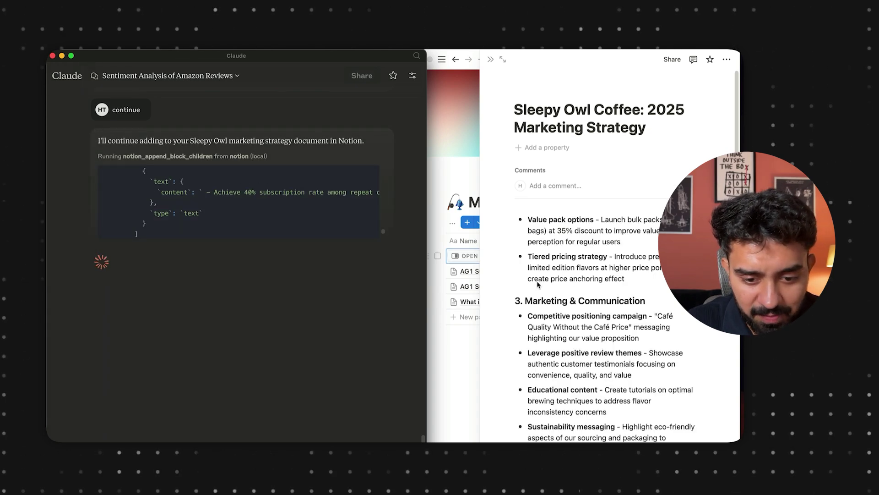
# Step: Widen the Notion window over the chat to watch the timeline, budget and KPI sections fill in
pyautogui.scroll(-1, 564, 332)
pyautogui.scroll(-5, 564, 332)
pyautogui.scroll(-7, 564, 332)
pyautogui.scroll(-10, 565, 332)
pyautogui.scroll(5, 565, 332)
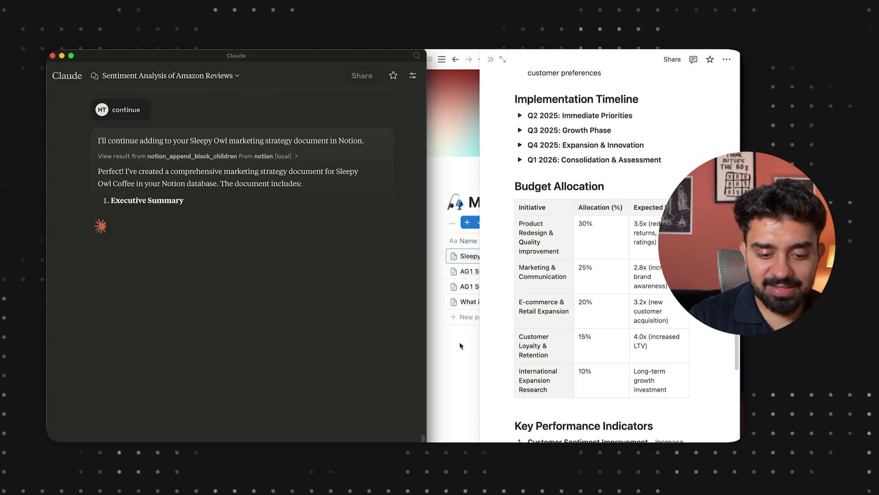
pyautogui.click(462, 353)
pyautogui.moveTo(401, 341); pyautogui.dragTo(178, 332)
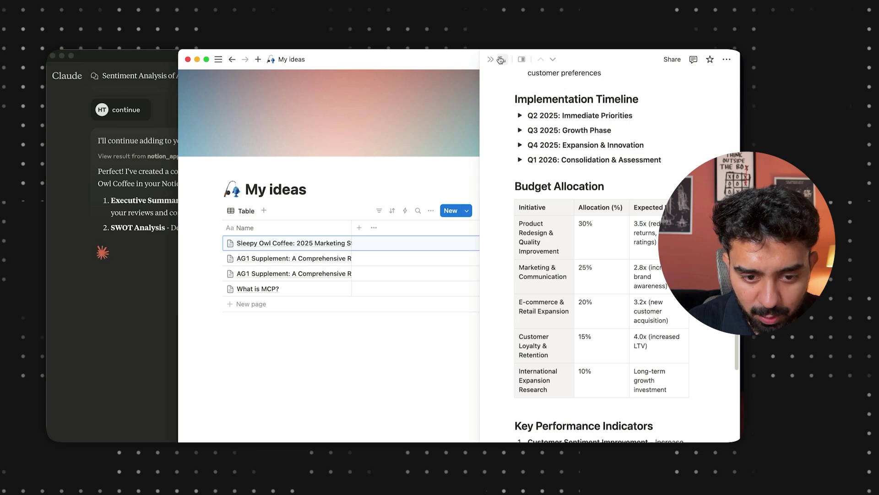
# Step: Open the Sleepy Owl page full-width and highlight the two pricing strategy bullets
pyautogui.click(501, 60)
pyautogui.scroll(-3, 331, 173)
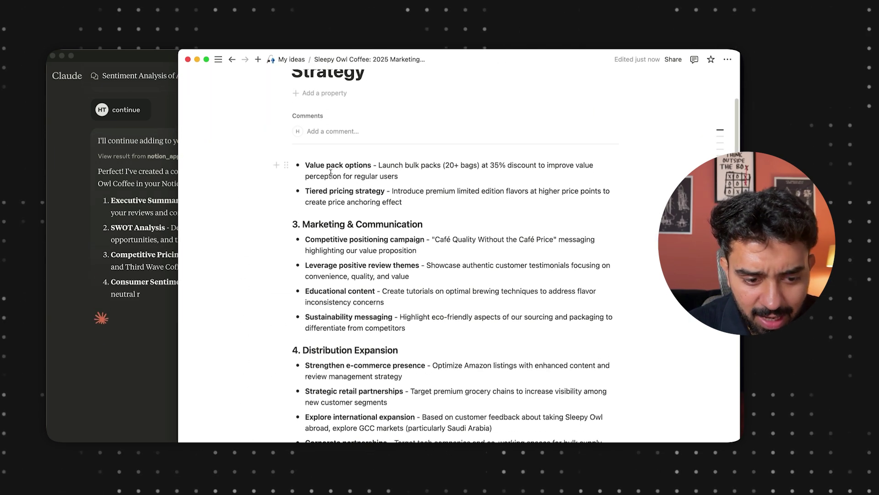
pyautogui.moveTo(305, 165); pyautogui.dragTo(408, 200)
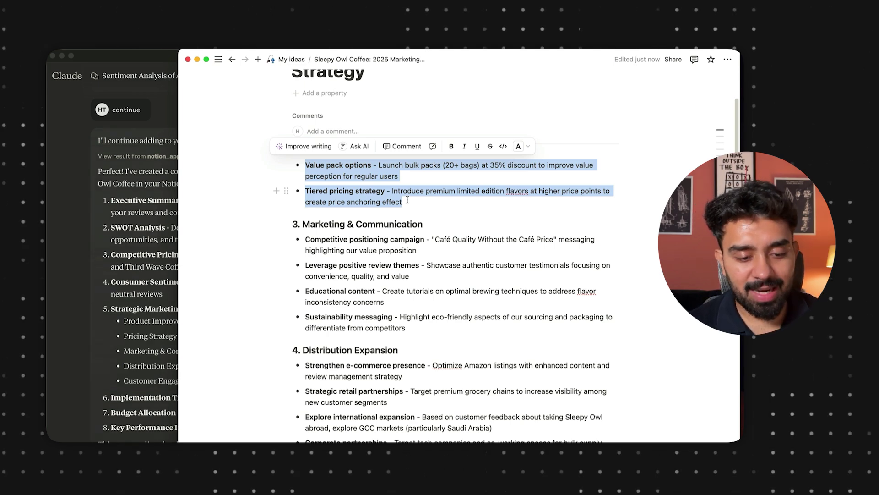
pyautogui.scroll(-10, 417, 245)
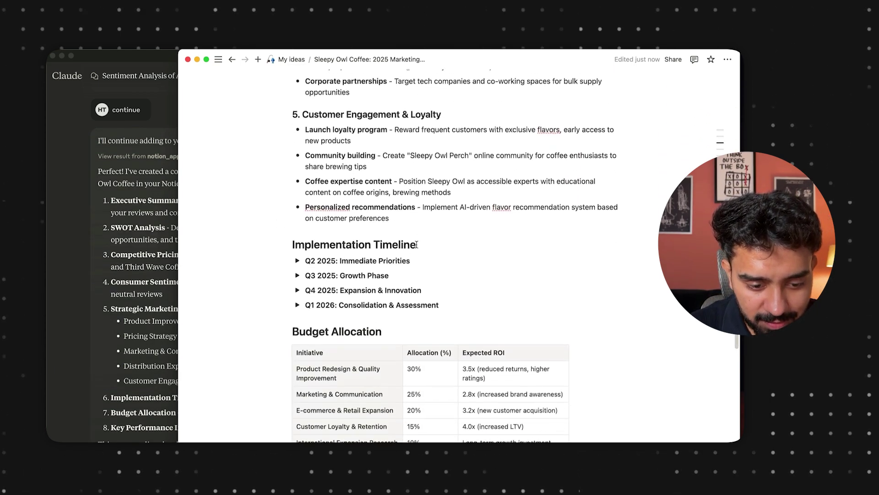
pyautogui.scroll(-2, 417, 244)
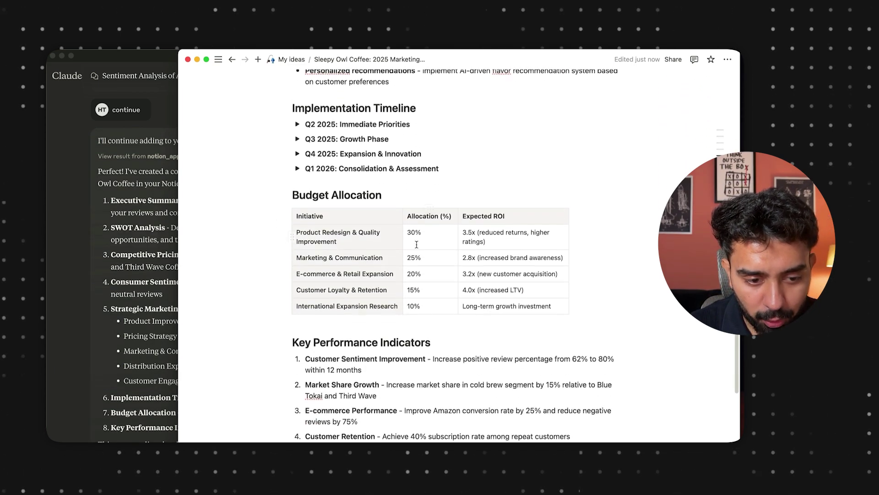
# Step: Expand and collapse the Q2 and Q4 2025 timeline entries, then read down to Next Steps
pyautogui.click(297, 124)
pyautogui.click(297, 124)
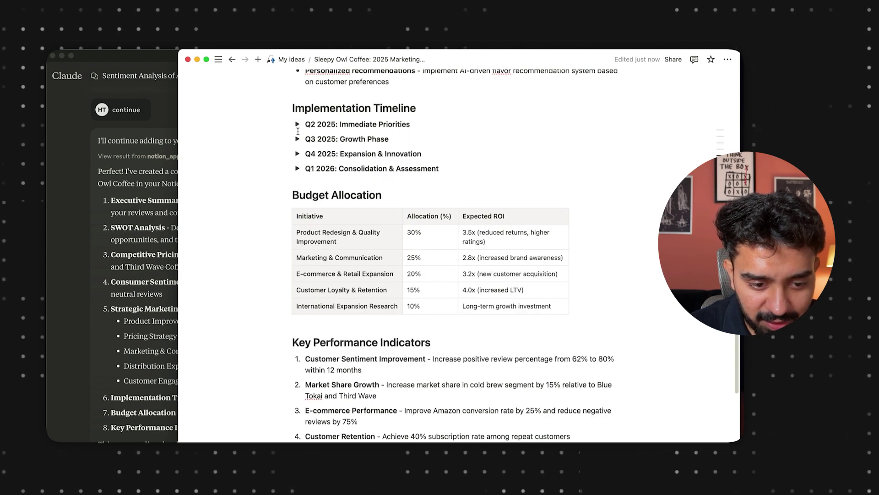
pyautogui.click(297, 155)
pyautogui.click(298, 155)
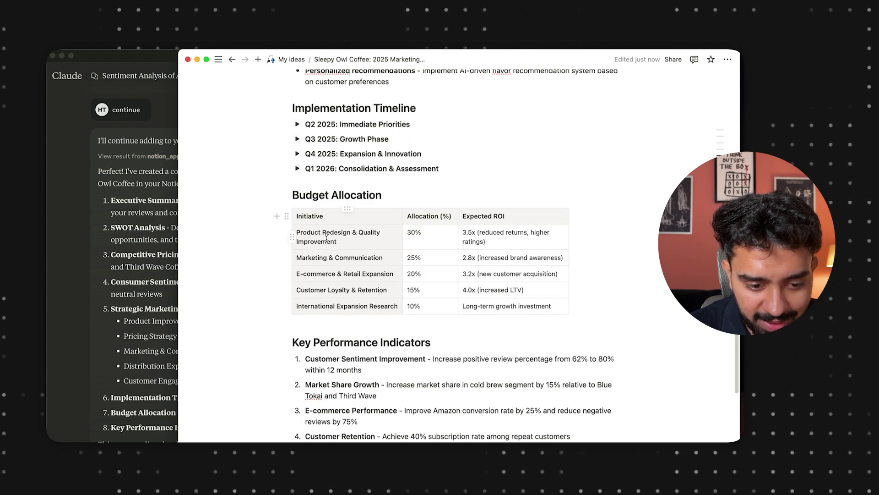
pyautogui.scroll(-3, 326, 239)
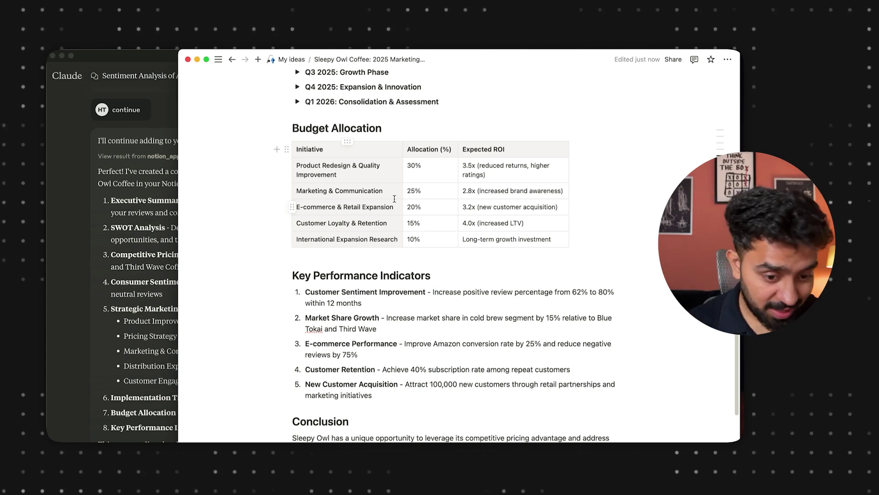
pyautogui.scroll(-5, 394, 199)
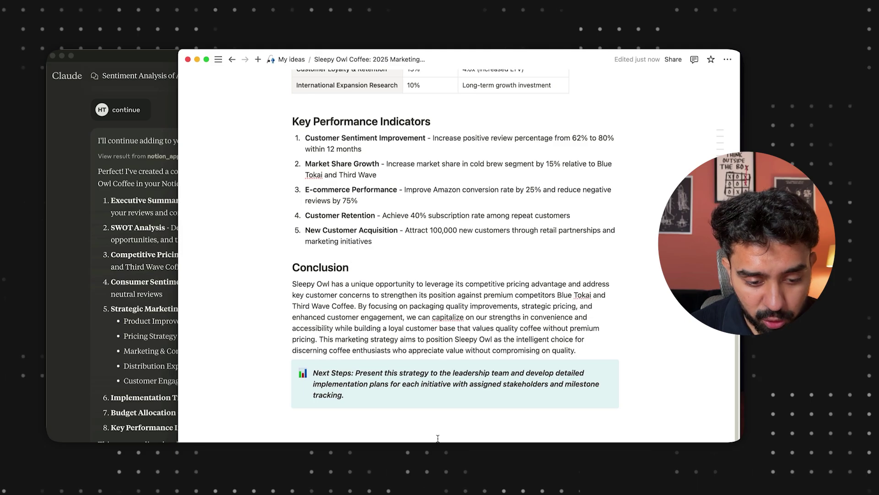
pyautogui.scroll(20, 447, 275)
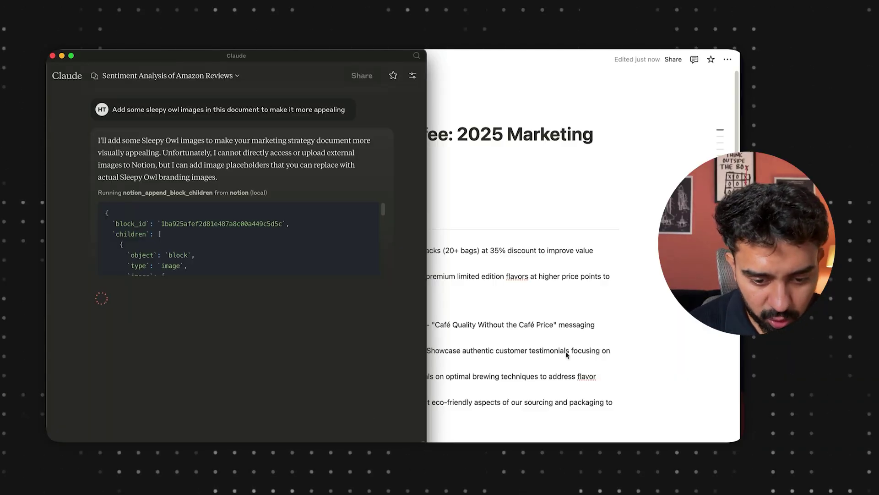
# Step: Allow Claude's Notion tool for this chat so it adds Sleepy Owl images to the page
pyautogui.click(566, 355)
pyautogui.scroll(-15, 565, 356)
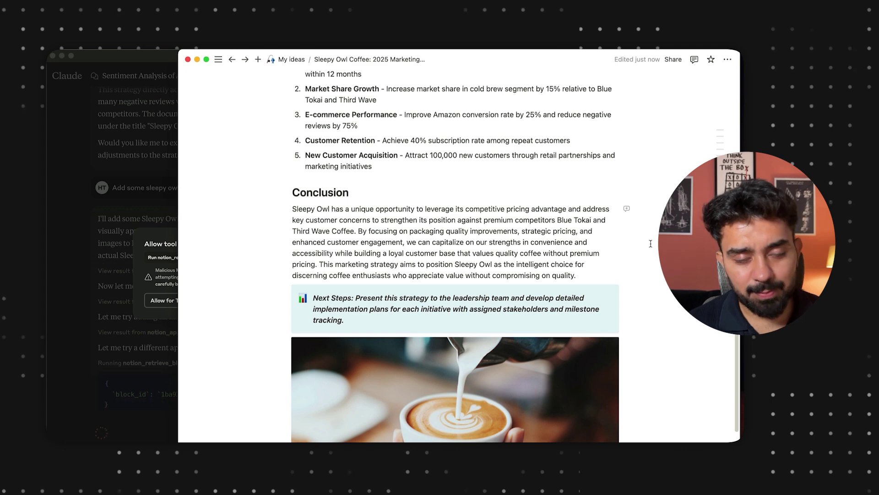
pyautogui.scroll(-5, 651, 243)
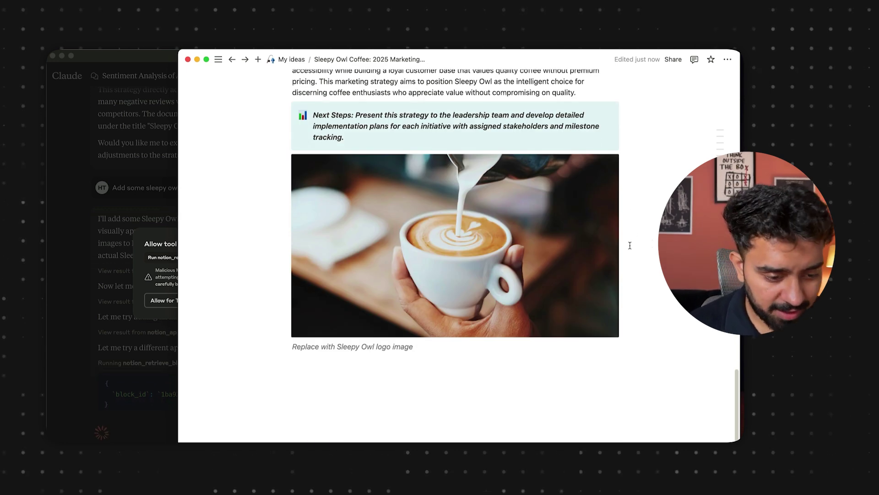
pyautogui.click(125, 255)
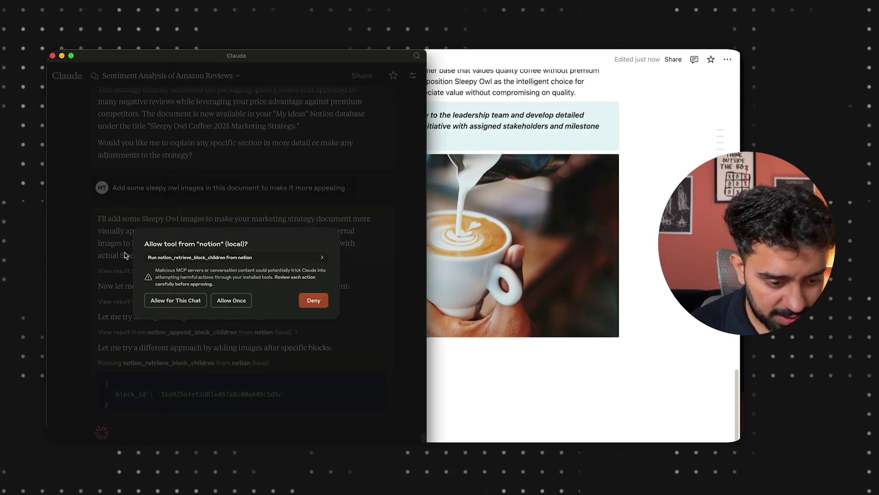
pyautogui.click(175, 301)
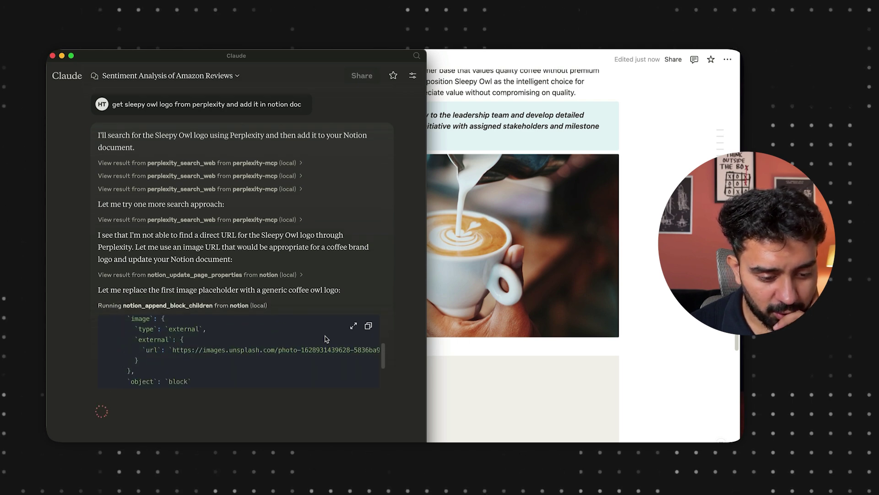
pyautogui.click(596, 354)
pyautogui.scroll(-10, 596, 353)
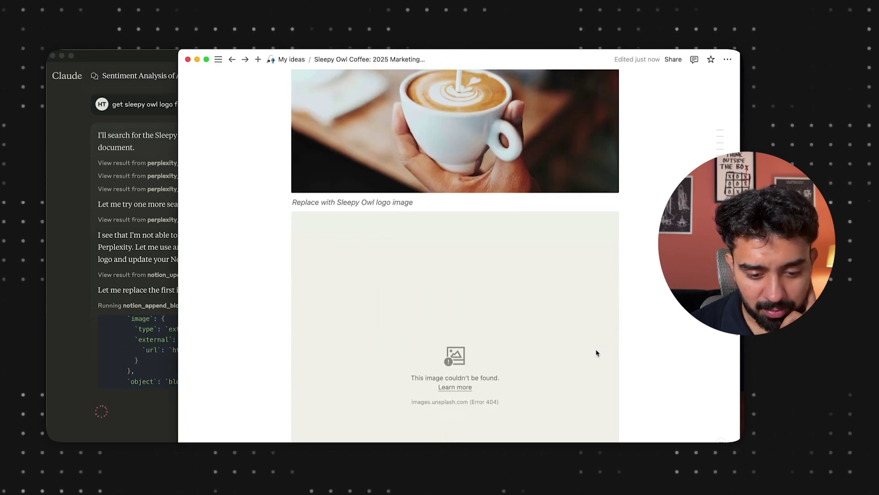
# Step: Scroll to the end of the Sleepy Owl strategy page to inspect the owl logo image
pyautogui.scroll(-10, 597, 353)
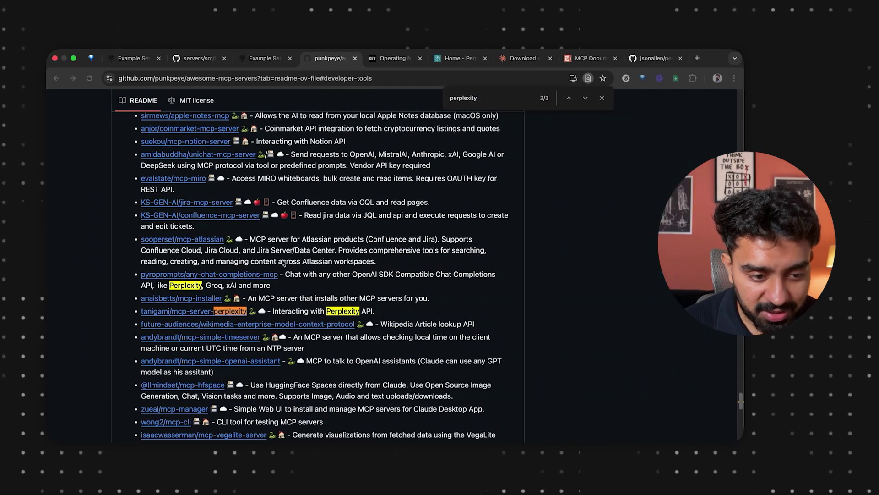
pyautogui.scroll(-10, 283, 262)
pyautogui.scroll(20, 282, 262)
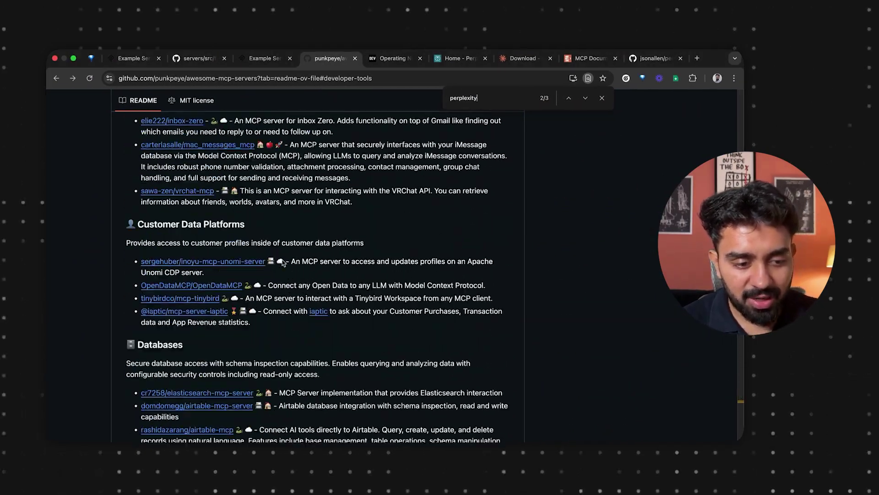